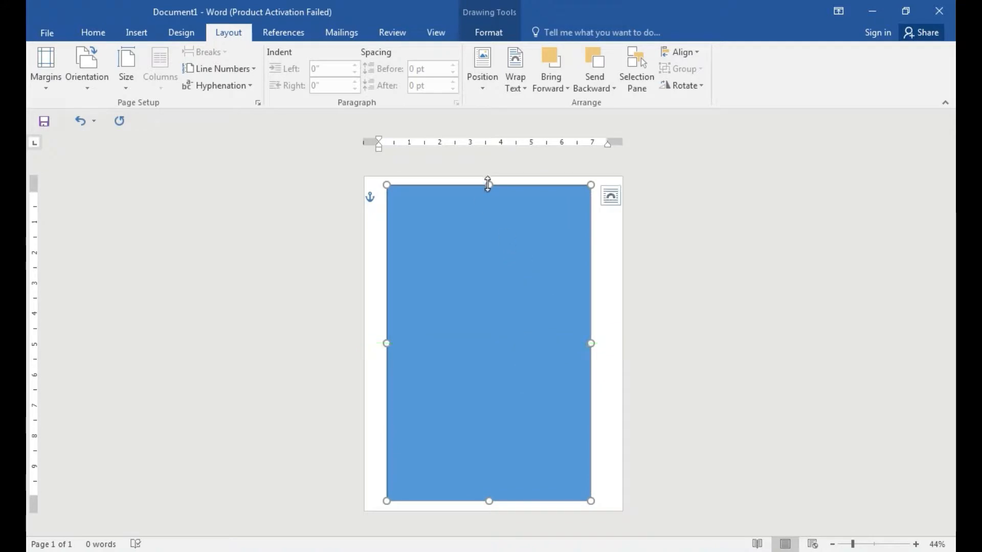
Widen the blue rectangle on both sides so it spans the page between the margins.
left_click_drag(591, 344, 605, 344)
left_click_drag(386, 343, 371, 346)
left_click(626, 202)
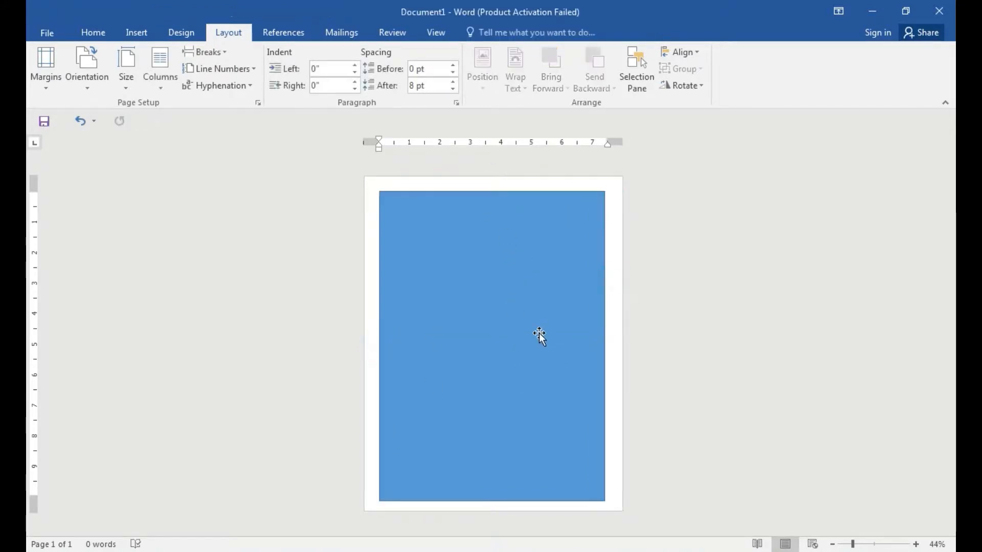
Draw a freeform triangle about 4.47 by 5.27 inches over the blue rectangle's upper-right corner.
scroll(534, 342, "up", 2)
scroll(532, 346, "down", 1)
double_click(237, 34)
scroll(471, 238, "down", 1)
scroll(486, 257, "up", 2, "ctrl")
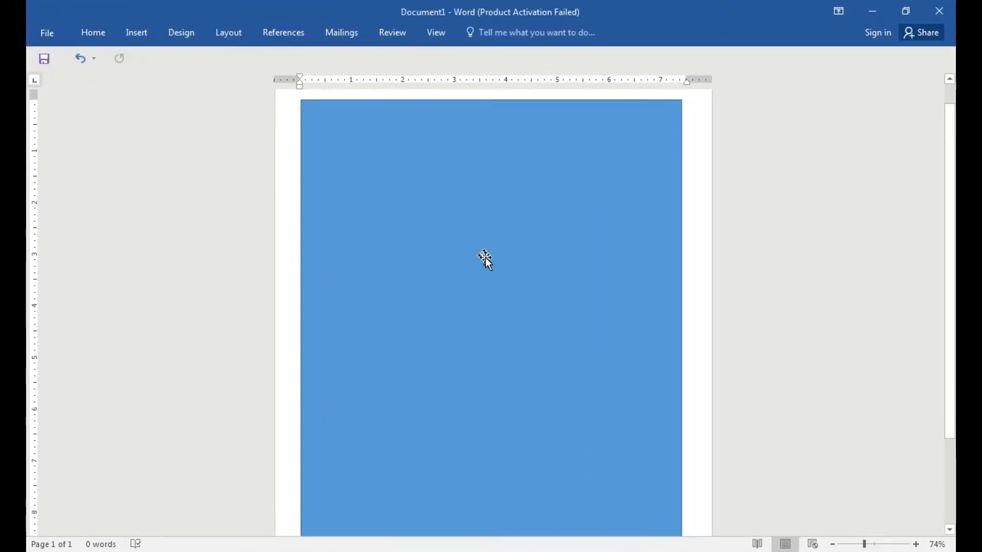
left_click(136, 32)
left_click(225, 72)
left_click(364, 163)
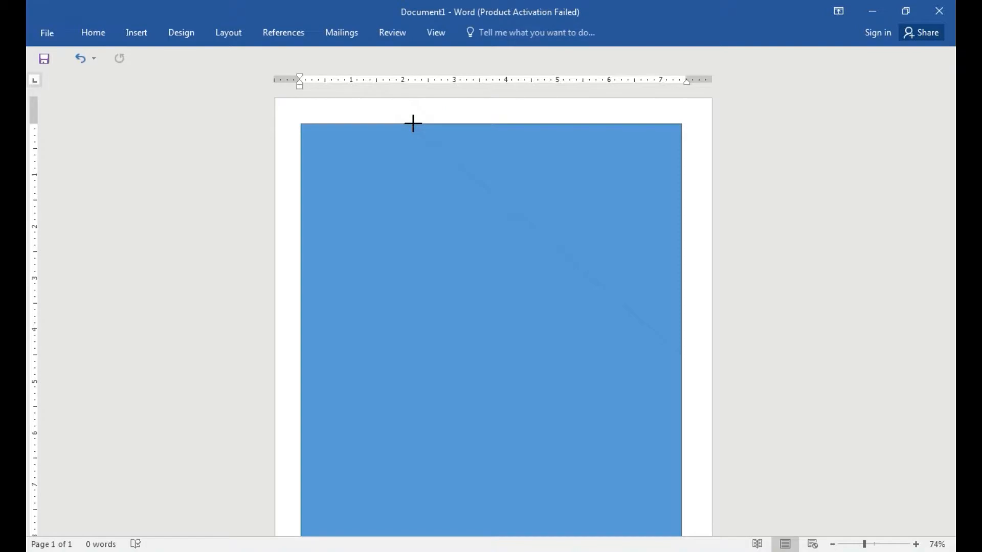
left_click_drag(412, 124, 681, 354)
Fill the upper-right triangle with the picture of the woman and girl from the computer and enlarge it down and to the left.
left_click(181, 34)
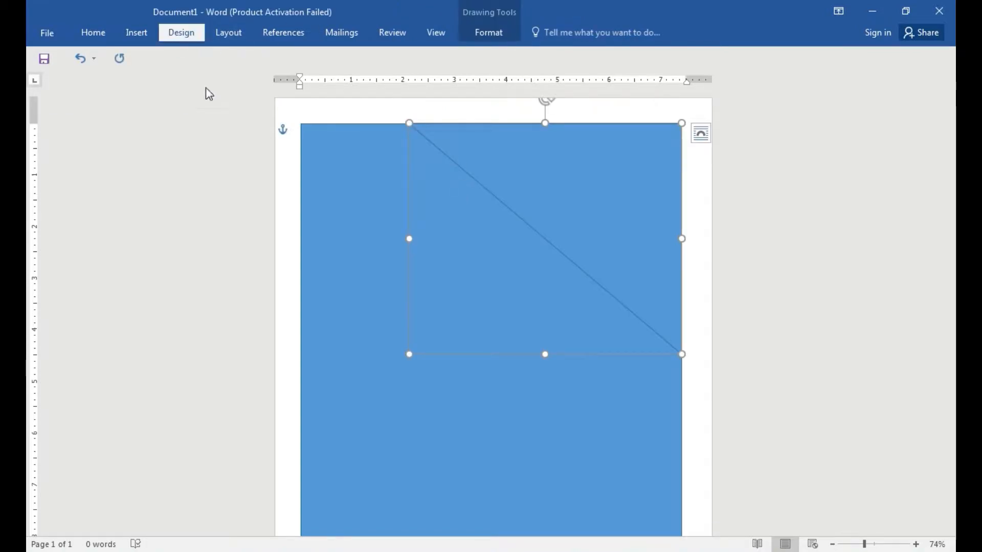
left_click(507, 37)
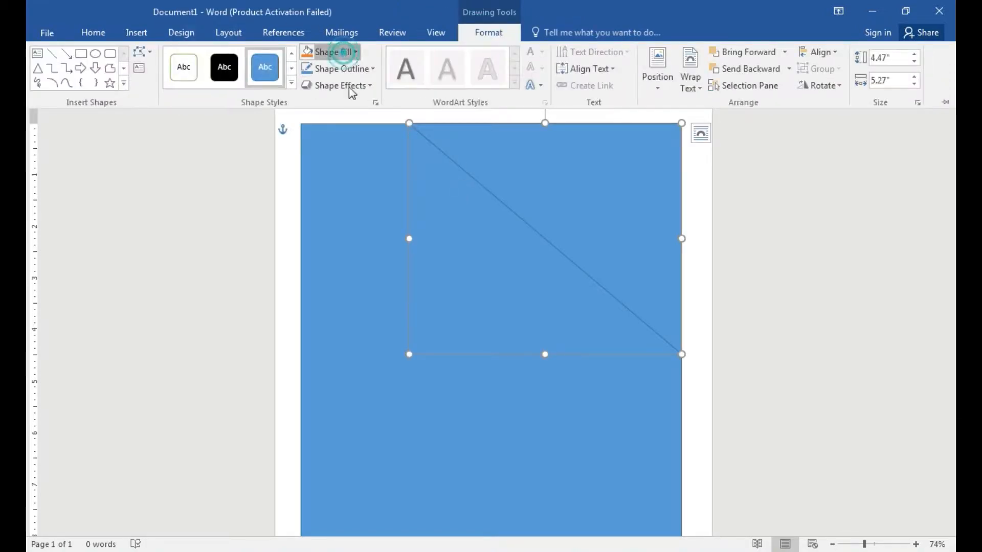
left_click(331, 52)
left_click(349, 216)
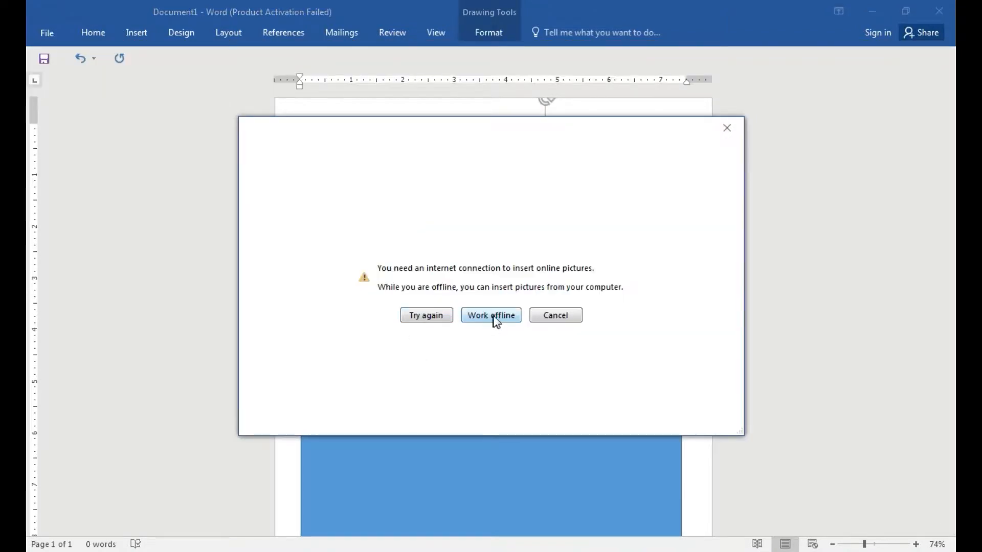
left_click(494, 316)
double_click(176, 110)
left_click(428, 131)
left_click(368, 323)
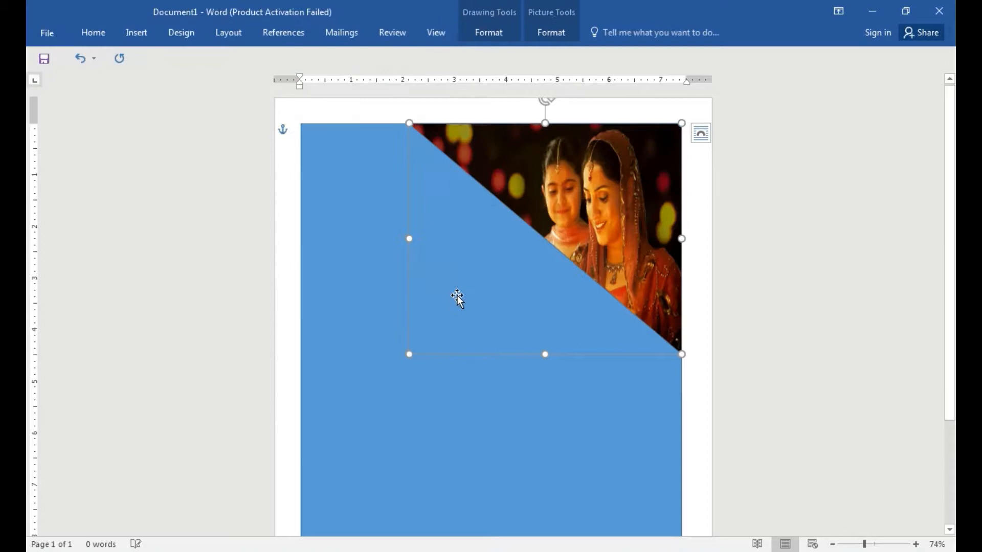
left_click_drag(374, 365, 376, 370)
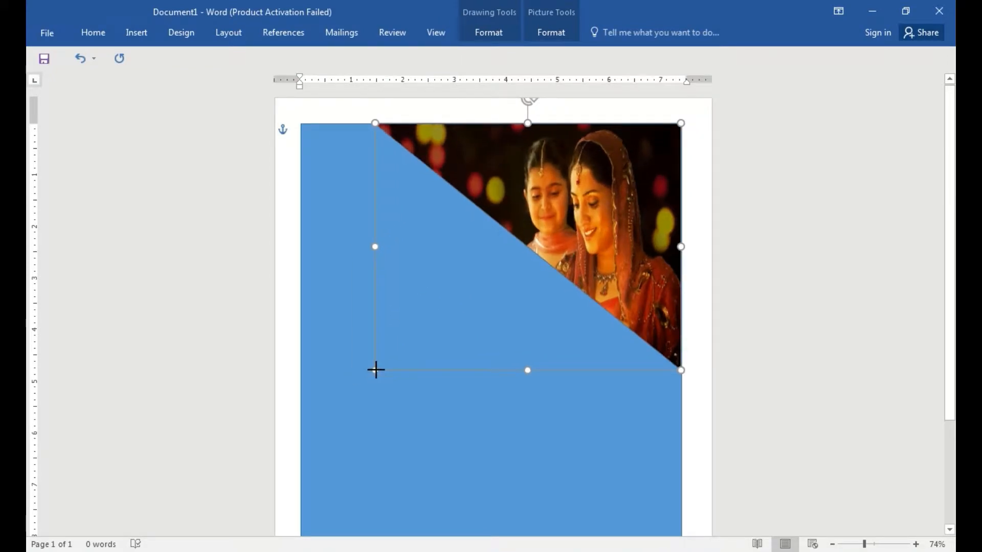
left_click(296, 204)
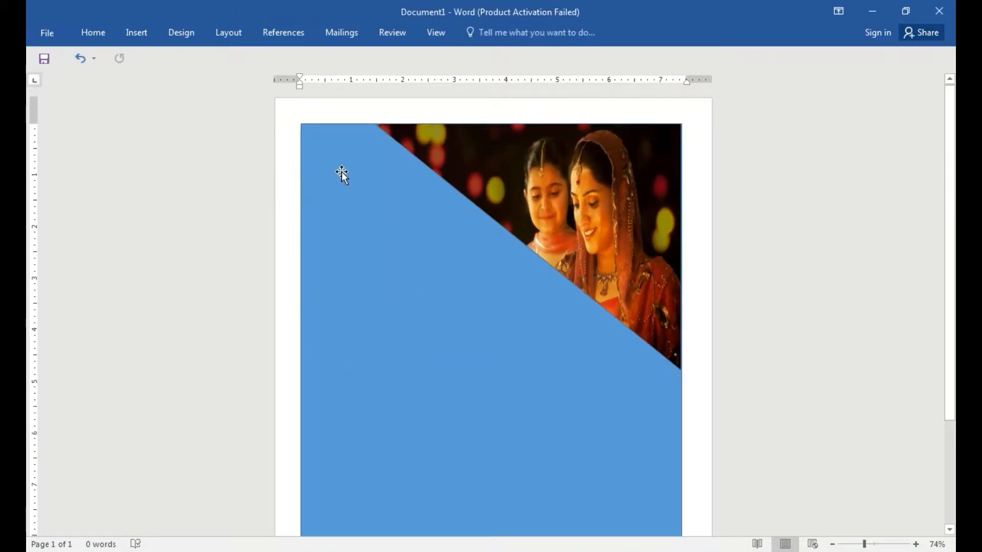
Draw a freeform triangle about 1.06 inches high and 2 inches wide over the blue rectangle's upper-left corner.
left_click(136, 32)
left_click(226, 128)
left_click(364, 162)
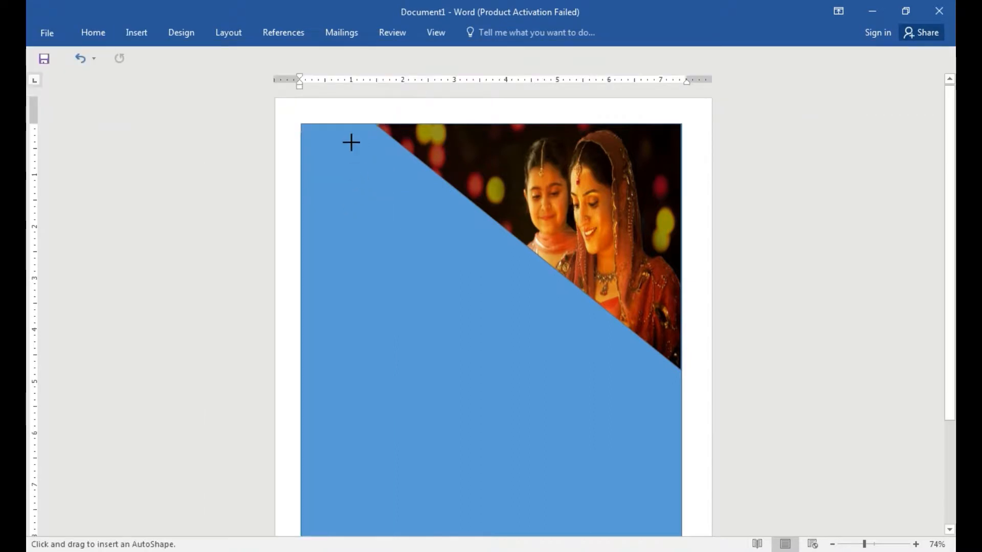
left_click(300, 177)
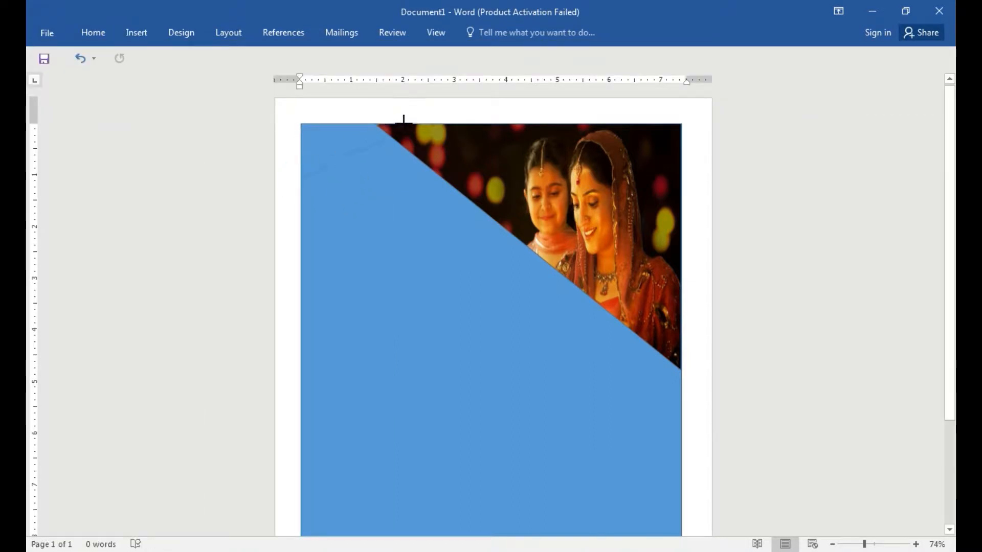
left_click_drag(303, 176, 401, 123)
Fill the upper-left triangle with white and remove its outline.
left_click(488, 32)
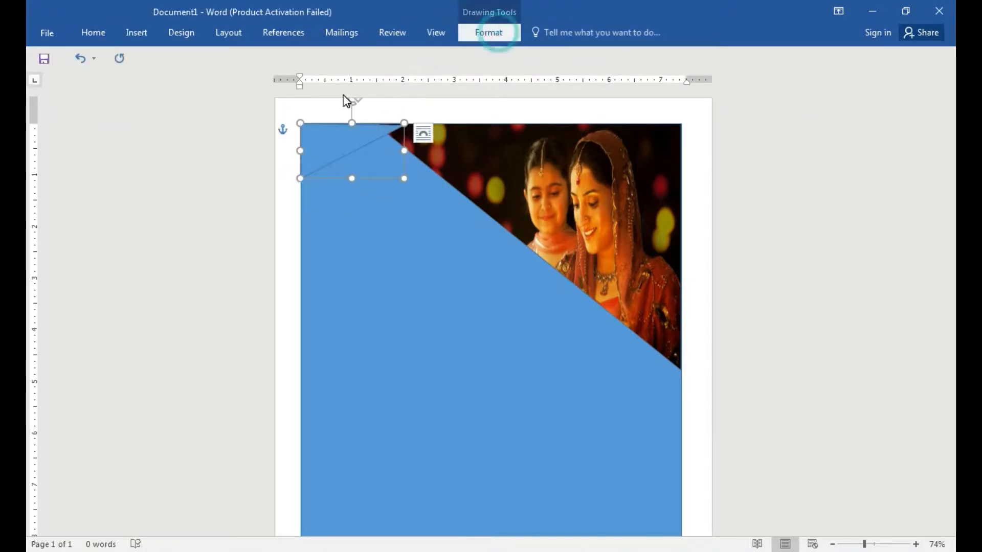
left_click(330, 52)
left_click(307, 85)
left_click(336, 69)
left_click(350, 199)
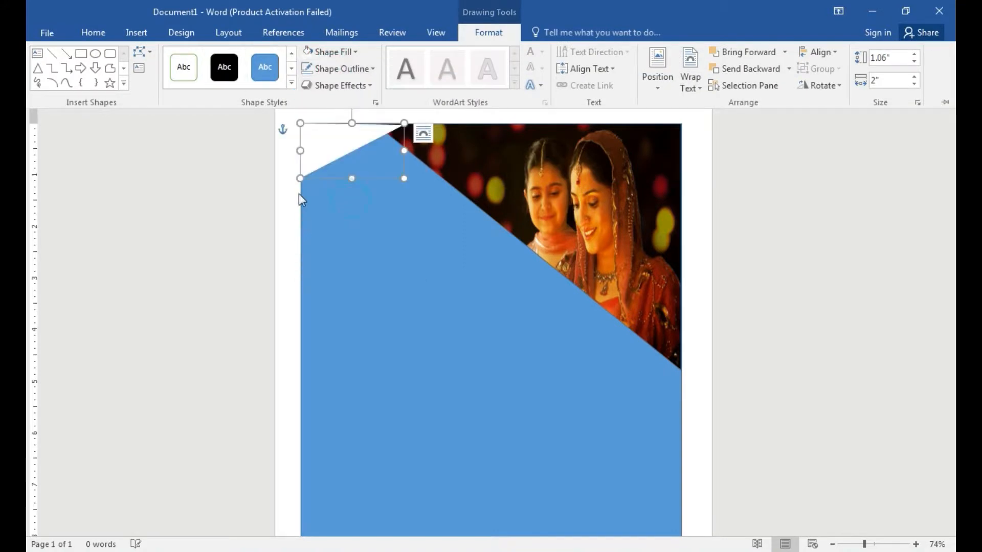
Edit the white triangle's points, nudging its right corner onto the rectangle's upper edge.
right_click(378, 130)
left_click(407, 235)
left_click_drag(404, 125, 403, 123)
left_click(432, 104)
left_click(302, 228)
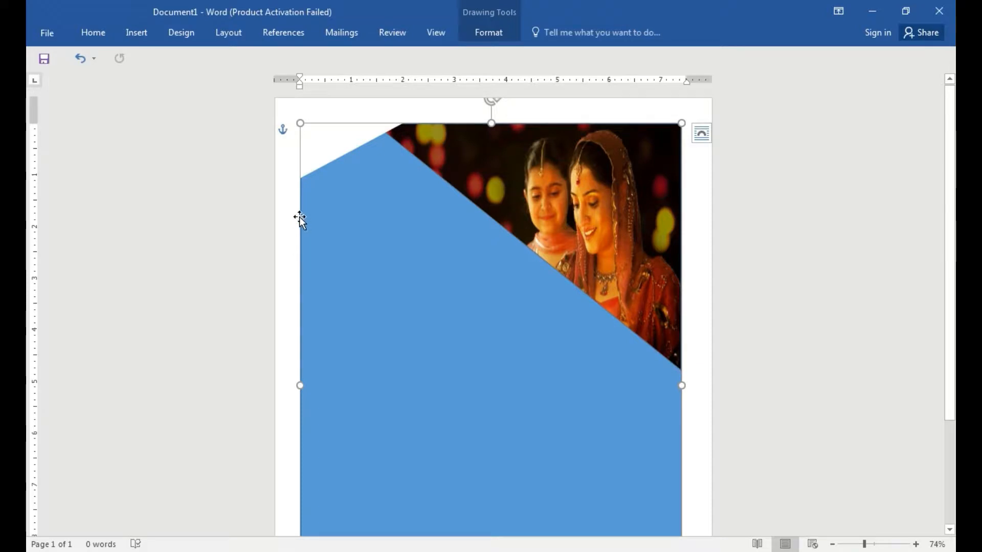
Draw a thin freeform band about 0.99 by 1.69 inches along the white triangle's slanted edge and fill it with red.
left_click(136, 32)
left_click(226, 66)
left_click(365, 163)
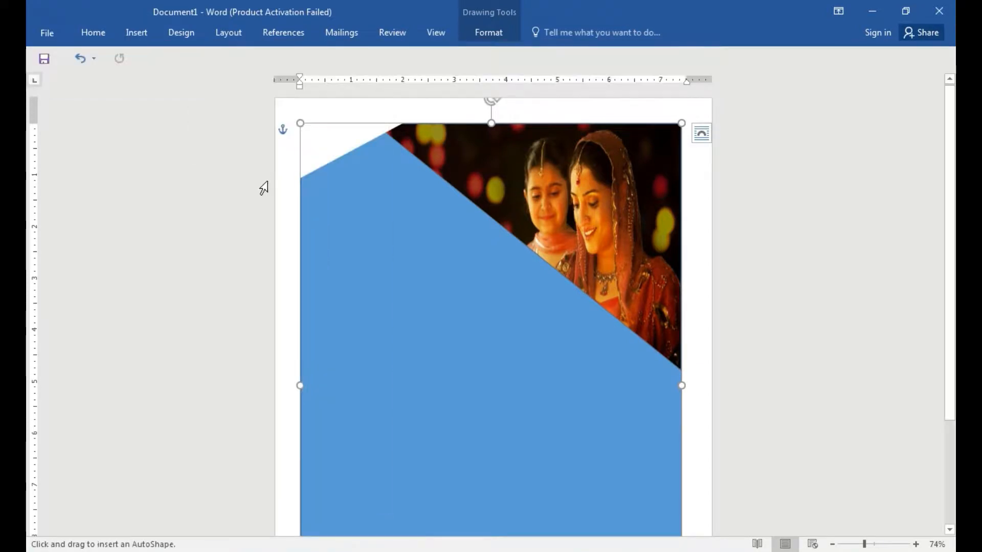
left_click(300, 179)
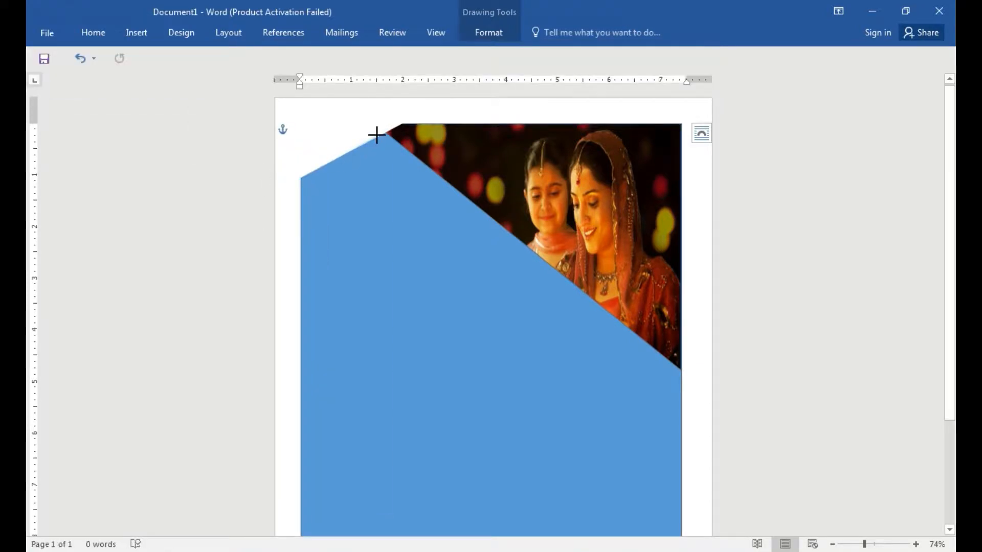
left_click(386, 137)
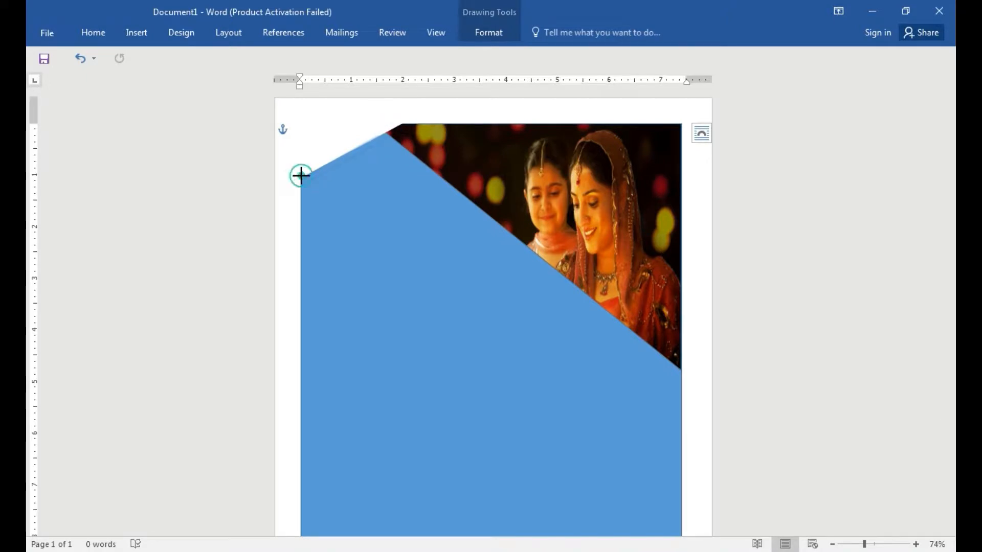
double_click(301, 177)
left_click(489, 32)
left_click(332, 52)
left_click(321, 164)
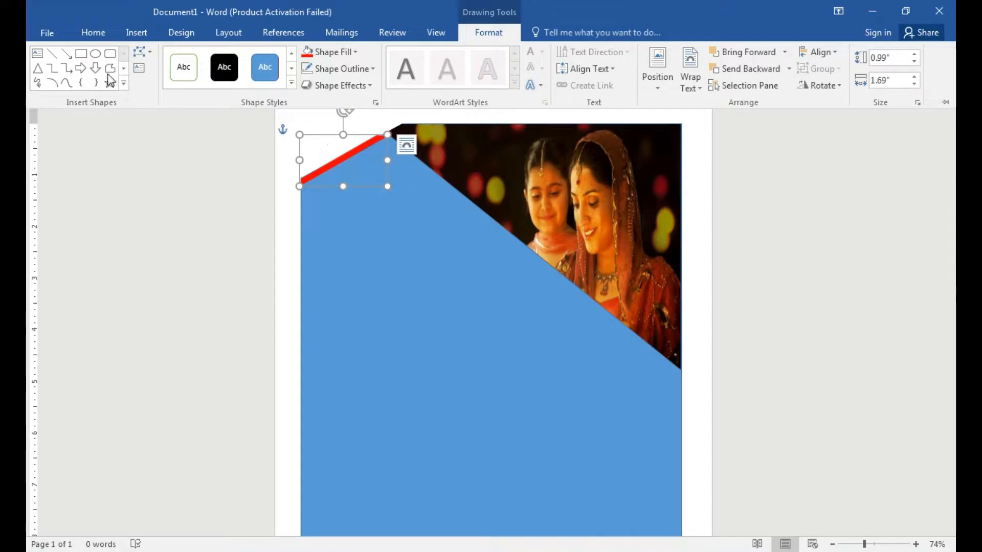
Draw a second short freeform band continuing the diagonal over the picture's upper-left corner and fill it with red.
left_click(122, 82)
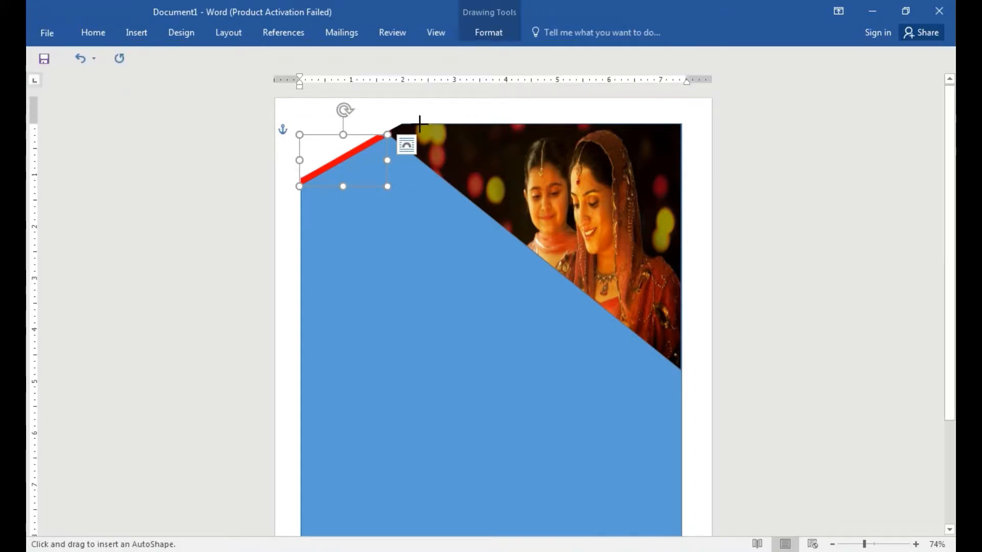
scroll(365, 131, "up", 6, "ctrl")
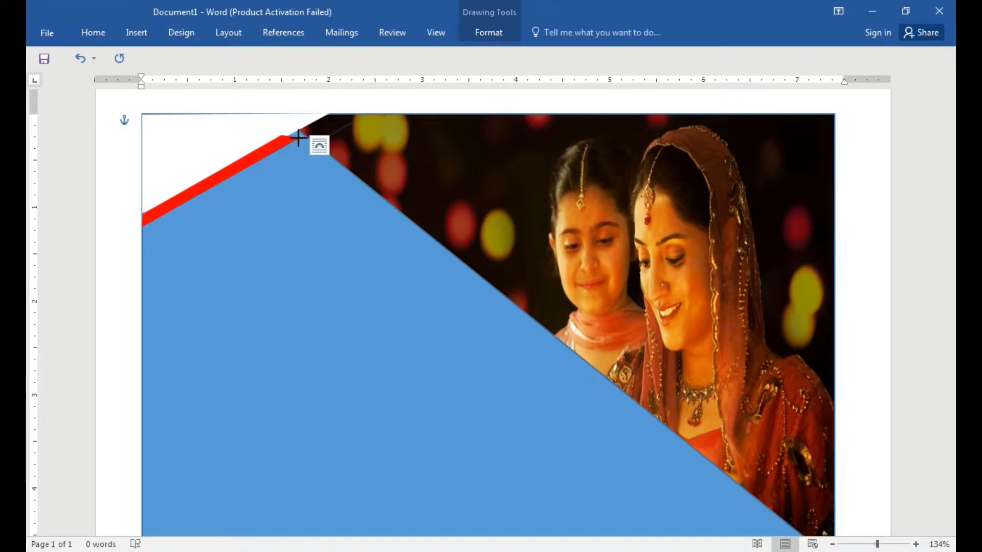
left_click(343, 112)
left_click(366, 114)
left_click(487, 33)
left_click(307, 52)
left_click(302, 137)
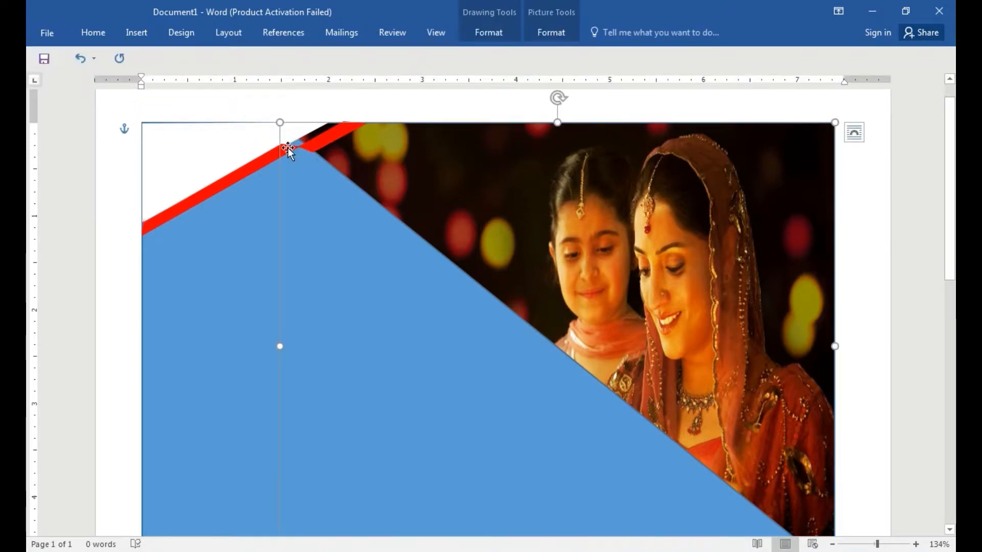
Edit the picture triangle's points, moving its upper-left corner to the right behind the second red band.
right_click(287, 148)
key("Escape")
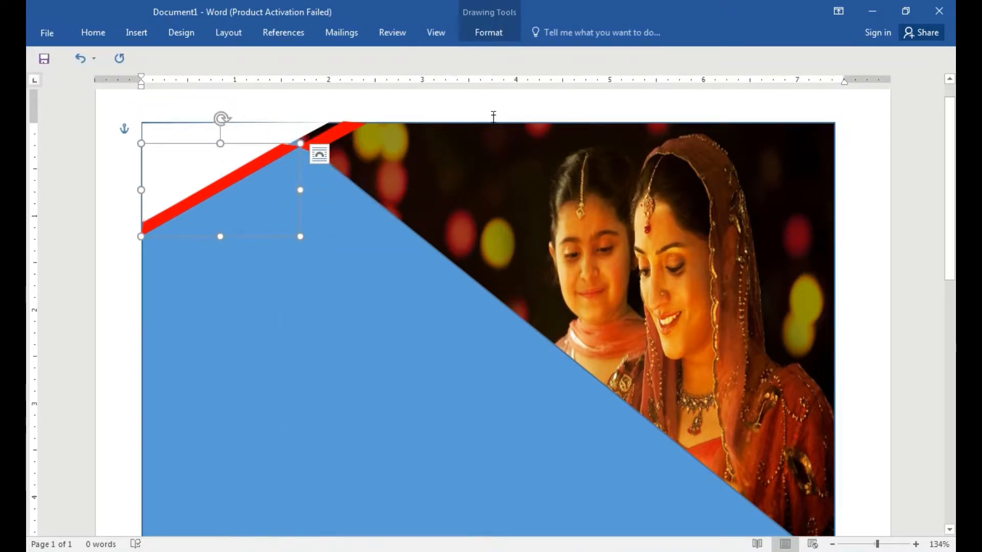
left_click(358, 160)
right_click(361, 156)
left_click(416, 265)
left_click_drag(304, 123, 366, 121)
left_click(370, 99)
Edit the white triangle's points so it extends to the second red band.
left_click(309, 146)
right_click(285, 128)
left_click(322, 228)
left_click(341, 104)
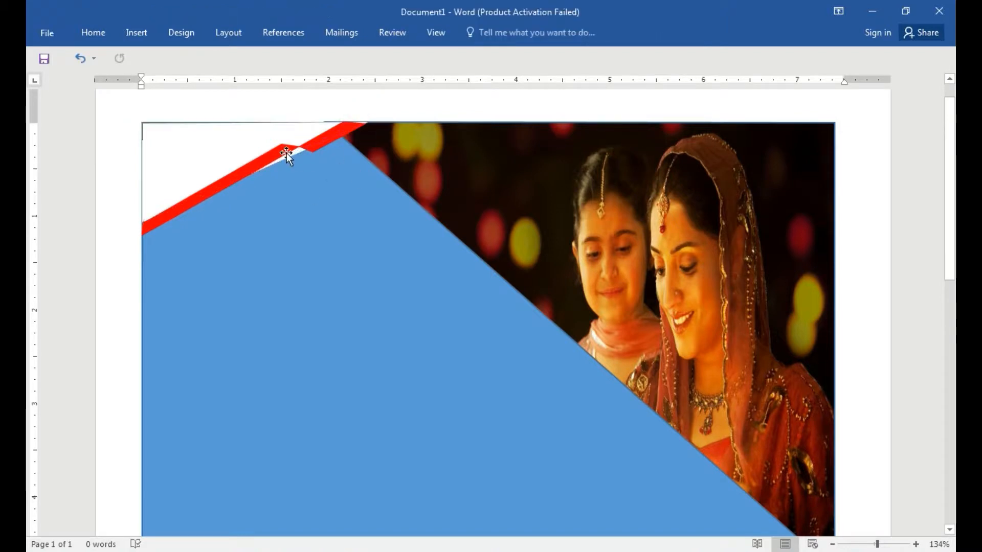
Rotate the longer red band slightly clockwise to bring its end closer to the second band.
right_click(287, 153)
left_click(276, 165)
left_click_drag(221, 120, 227, 118)
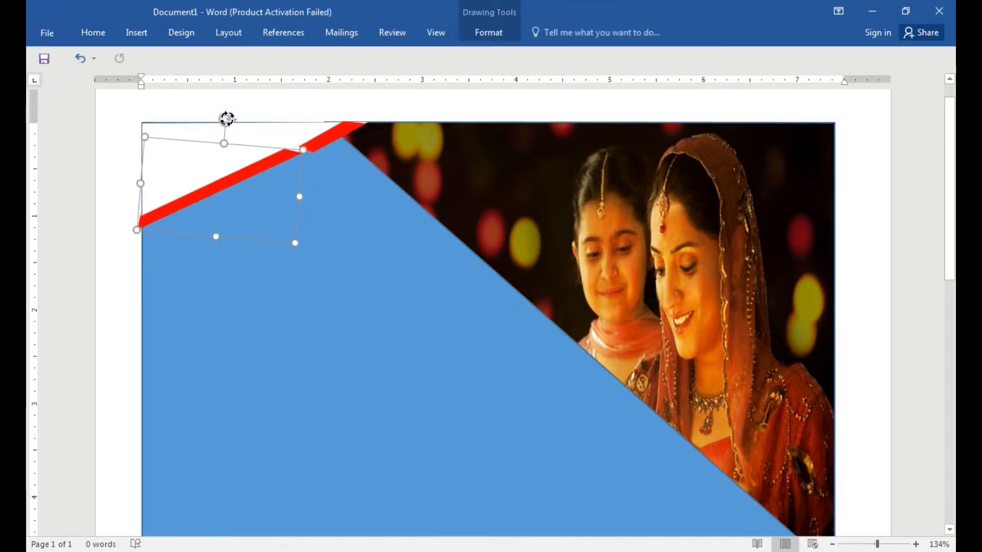
left_click(280, 101)
Edit the shorter red band's points, adjusting its lower-left corner where it meets the longer band.
right_click(312, 144)
left_click(335, 243)
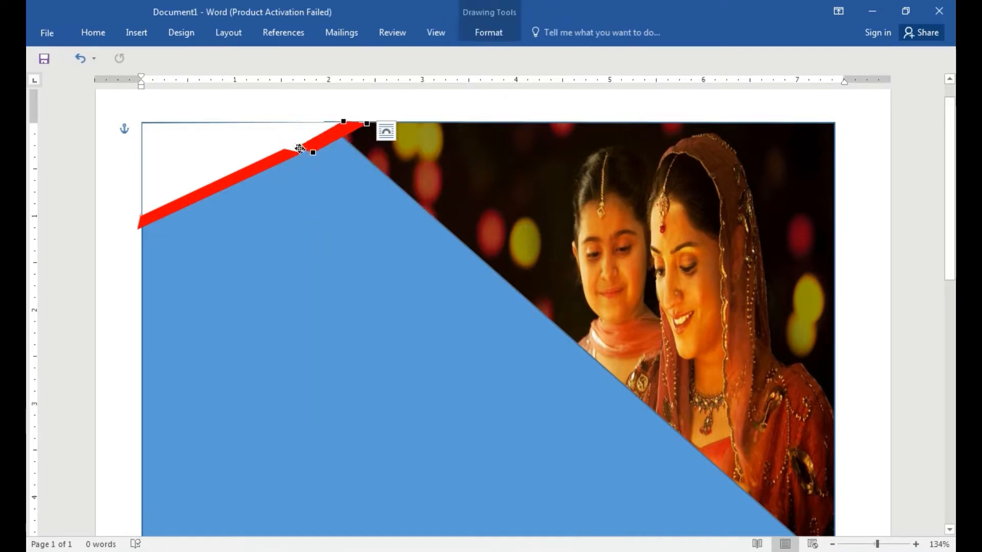
left_click_drag(295, 147, 295, 150)
left_click(304, 110)
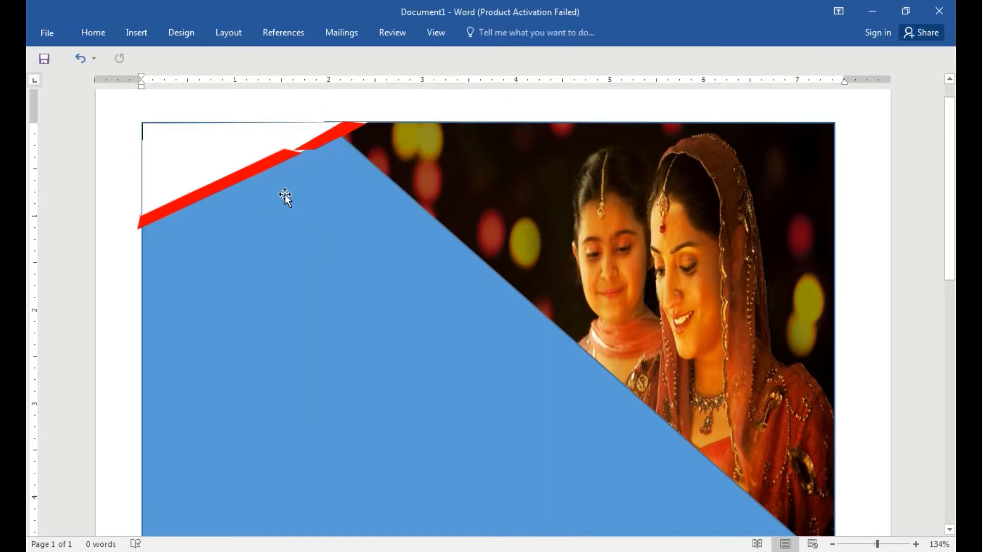
Draw a slanted red vertical bar about 0.7 by 0.15 inches in the white corner and duplicate it at a smaller size.
left_click(136, 33)
left_click(225, 67)
left_click(293, 132)
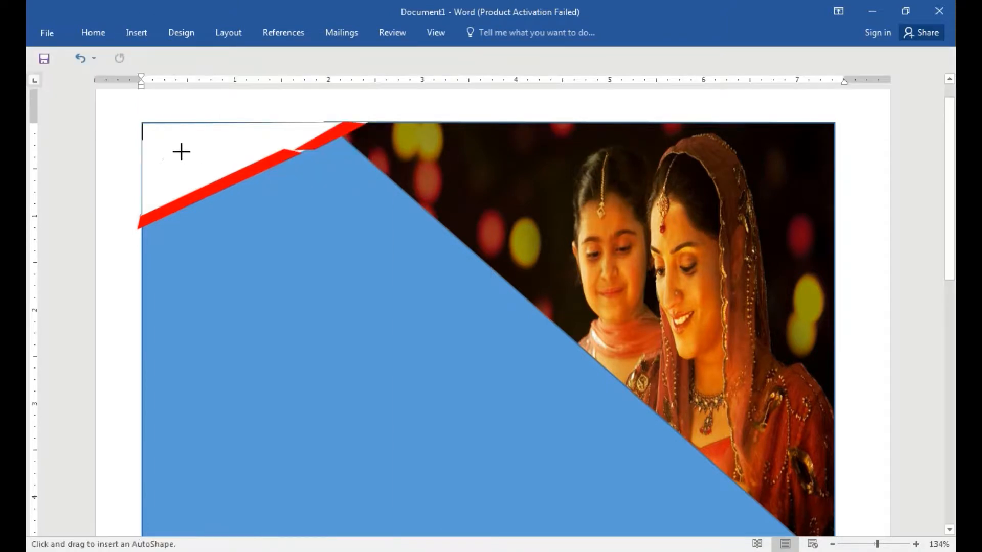
left_click(199, 200)
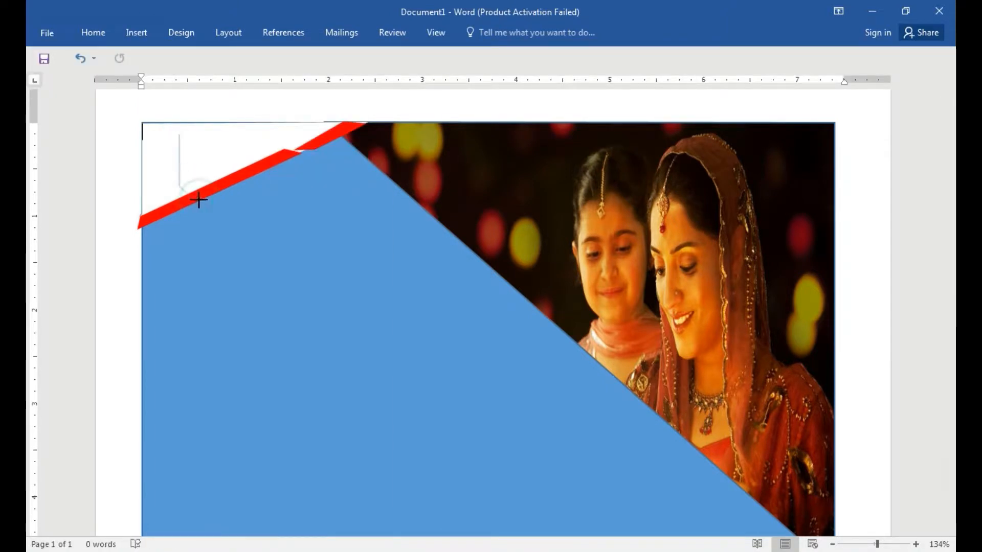
left_click_drag(195, 149, 179, 134)
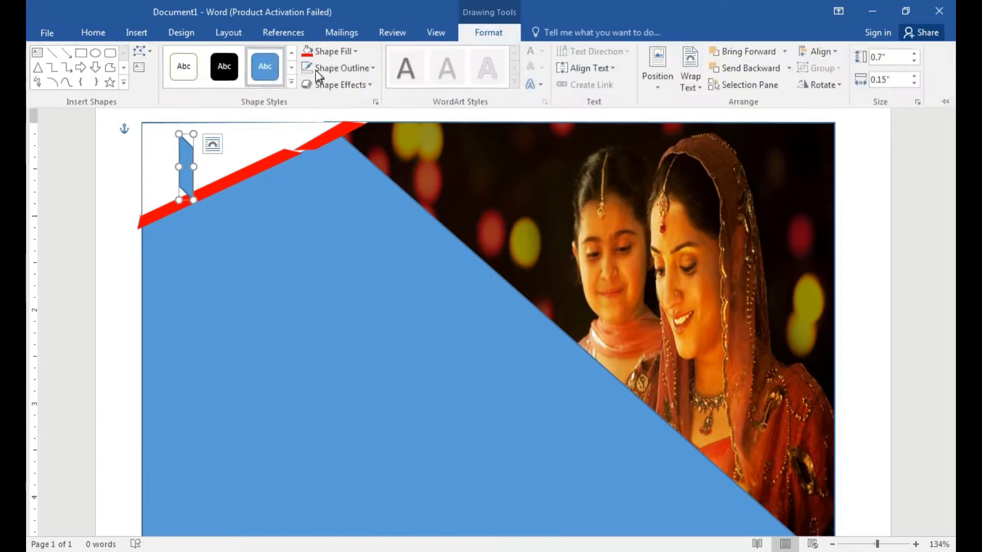
mouse_move(194, 200)
left_mouse_down()
mouse_move(169, 168)
mouse_move(185, 137)
mouse_move(205, 154)
left_mouse_up()
key("ctrl+d")
Draw a small horizontal rectangle across the middle of the second bar and fill it with white.
left_click(136, 32)
left_click(221, 79)
left_click(259, 117)
left_click(489, 32)
left_click(332, 52)
left_click(306, 84)
Fill the second logo bar, behind the white rectangle, with black.
left_click(186, 134)
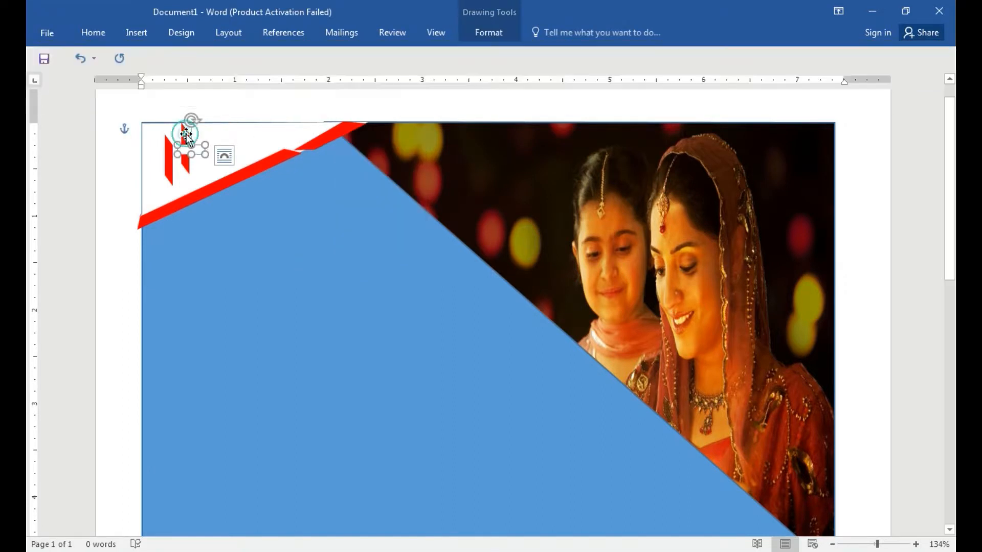
left_click(488, 32)
left_click(332, 52)
left_click(318, 82)
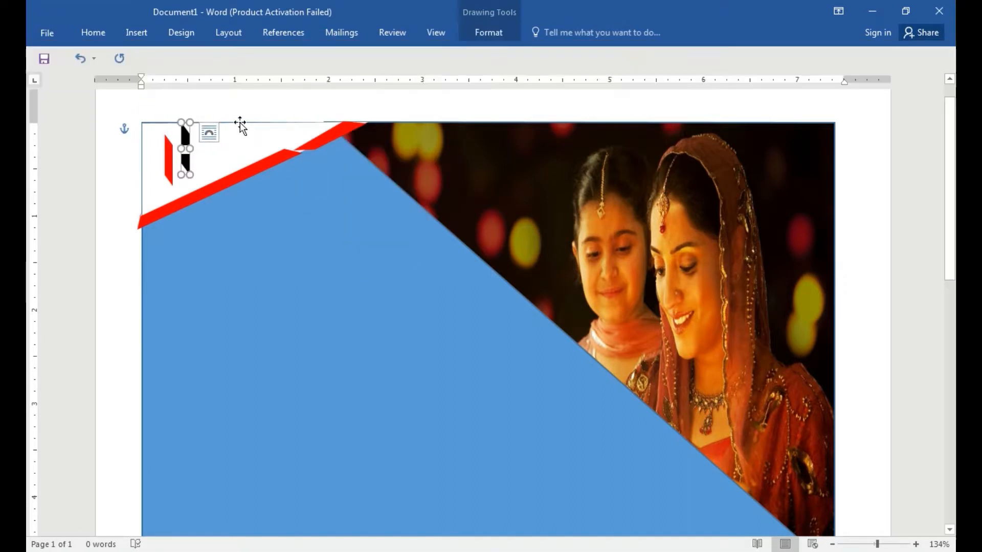
left_click(240, 125)
Insert WordArt in the plain black style with the text "Hero".
left_click(136, 32)
left_click(742, 68)
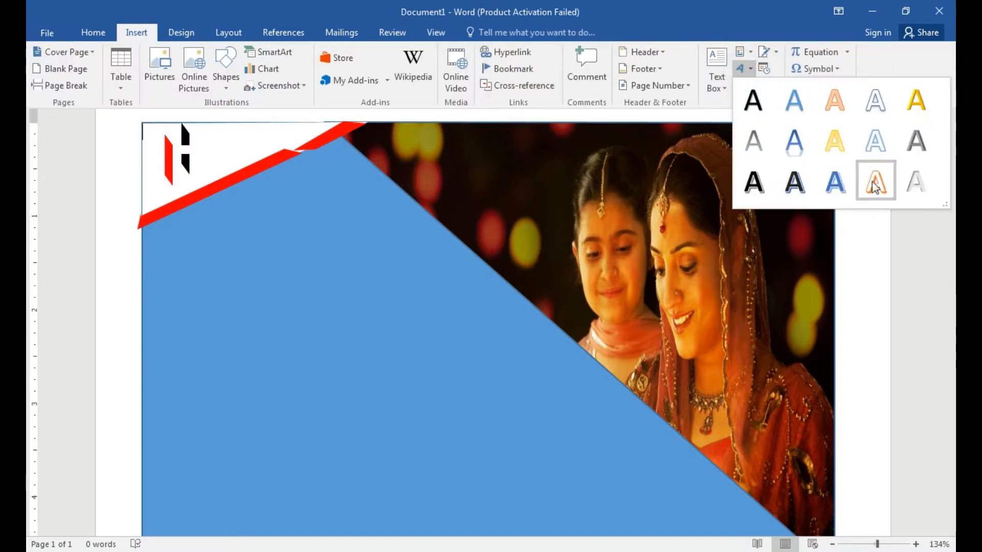
left_click(752, 100)
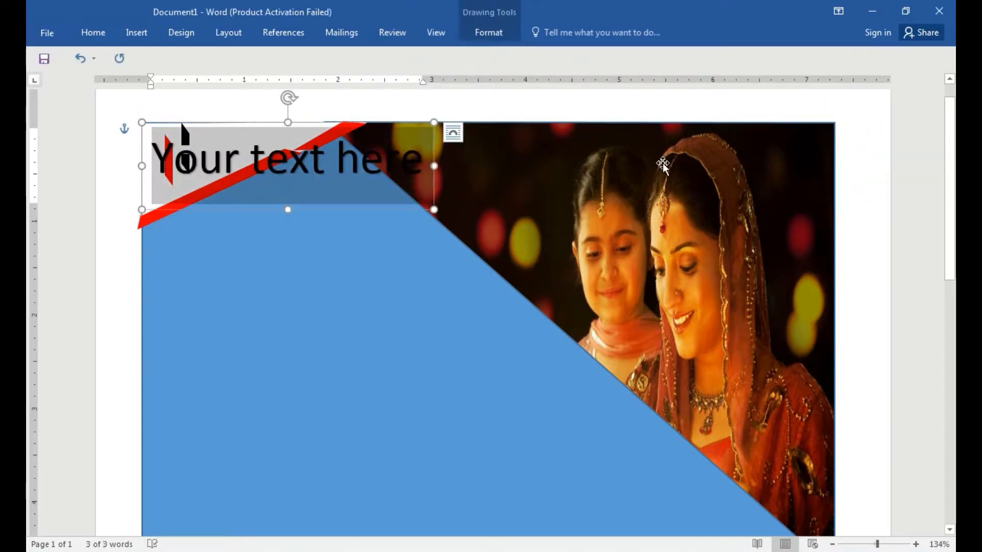
type("HERO")
key("BackSpace")
key("BackSpace")
key("BackSpace")
type("ero")
Make the "Hero" WordArt bold and move it to the right of the H-shaped logo.
key("ctrl+a")
key("ctrl+b")
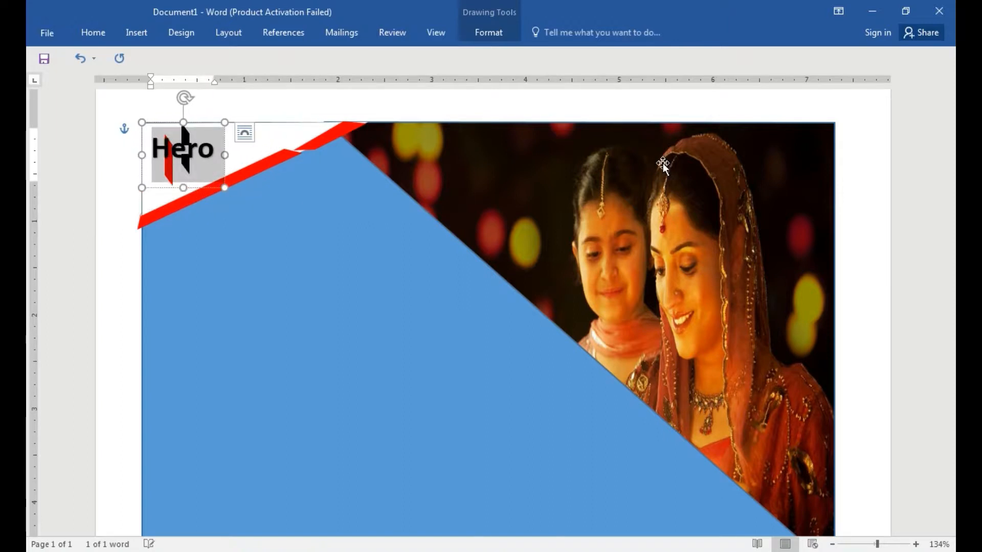
left_click_drag(207, 190, 256, 189)
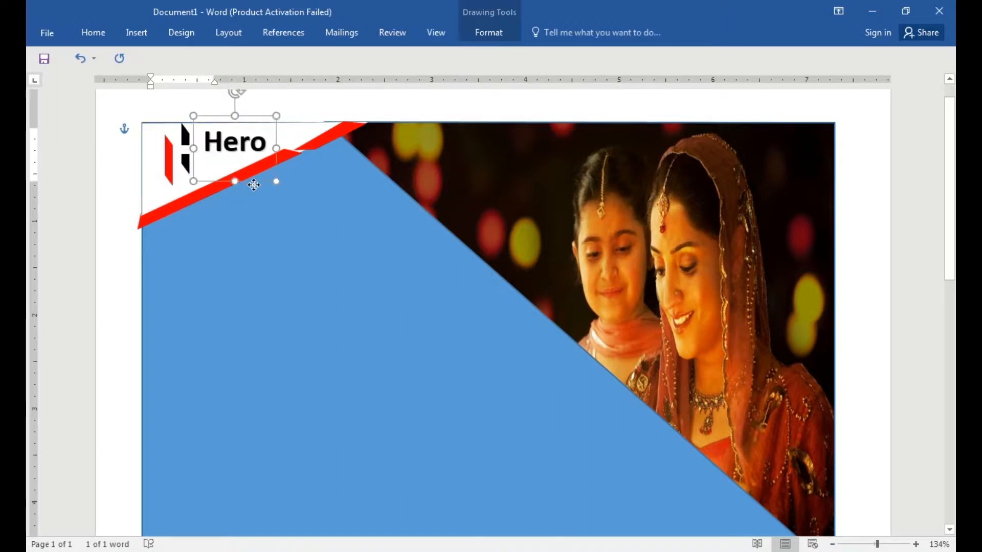
Change the fill colour of the "Hero" WordArt text to the standard red.
left_click(489, 33)
left_click(543, 53)
left_click(541, 184)
left_click(417, 256)
Draw a closed freeform panel about 7.38" wide and 4.79" high over the page's lower part, with its top edge sloping down to the right.
scroll(422, 265, "down", 5)
left_click(137, 28)
left_click(226, 95)
left_click(349, 162)
scroll(394, 290, "down", 3)
scroll(395, 290, "down", 3)
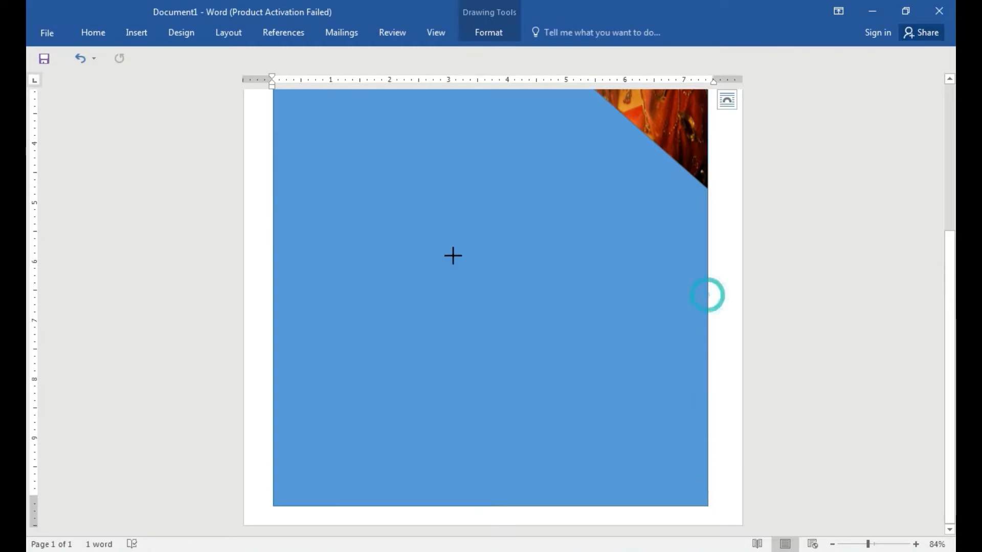
left_click_drag(452, 256, 293, 209)
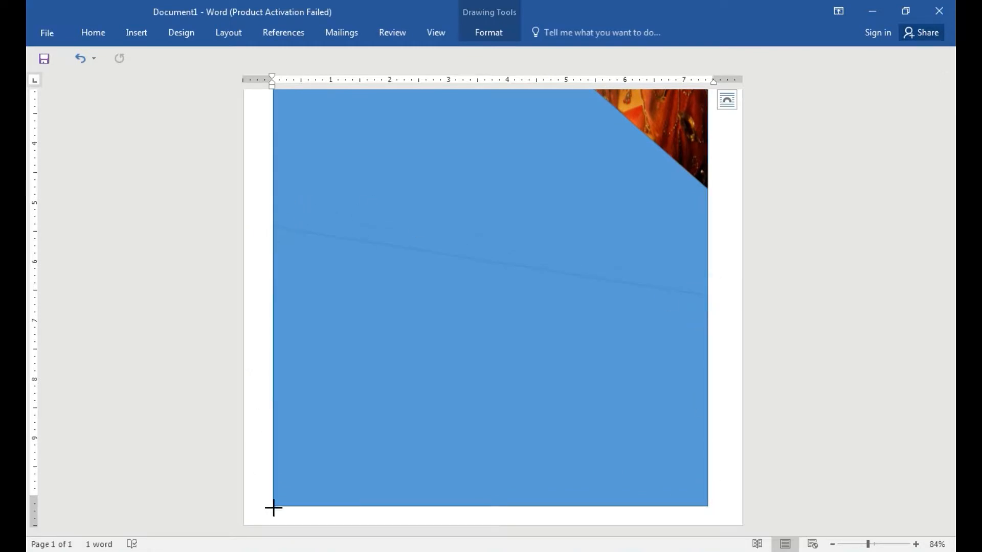
double_click(707, 506)
Fill the freeform panel with a custom, very light orange cream colour.
left_click(489, 32)
left_click(335, 52)
left_click(366, 198)
left_click(408, 191)
left_click(396, 199)
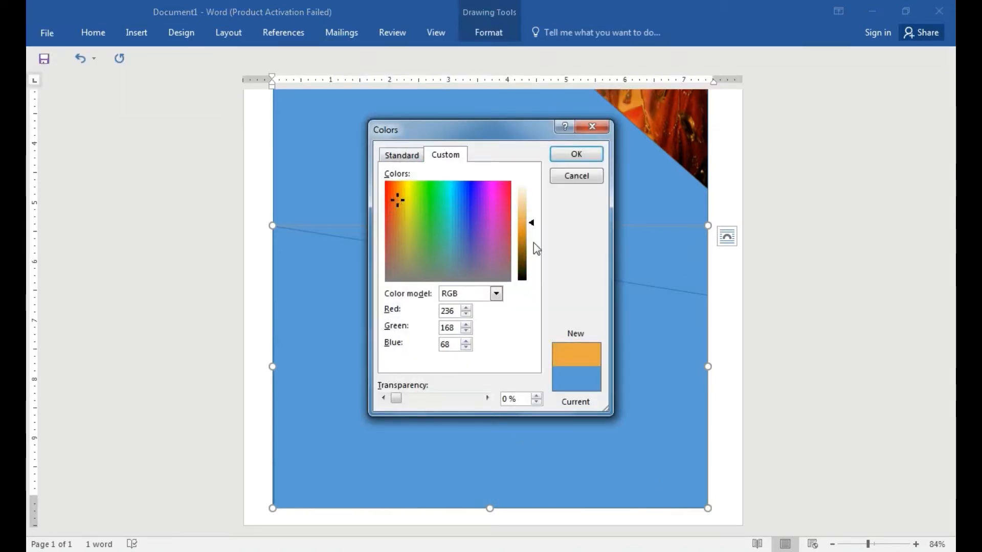
left_click_drag(530, 231, 531, 199)
left_click(576, 154)
Remove the outline of the cream freeform panel.
left_click(488, 32)
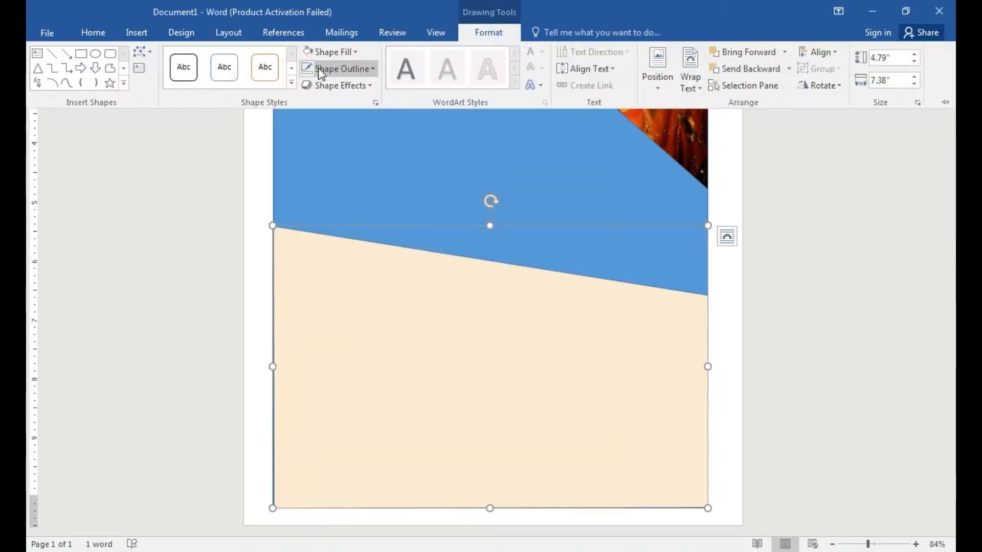
left_click(479, 34)
left_click(303, 67)
left_click(407, 194)
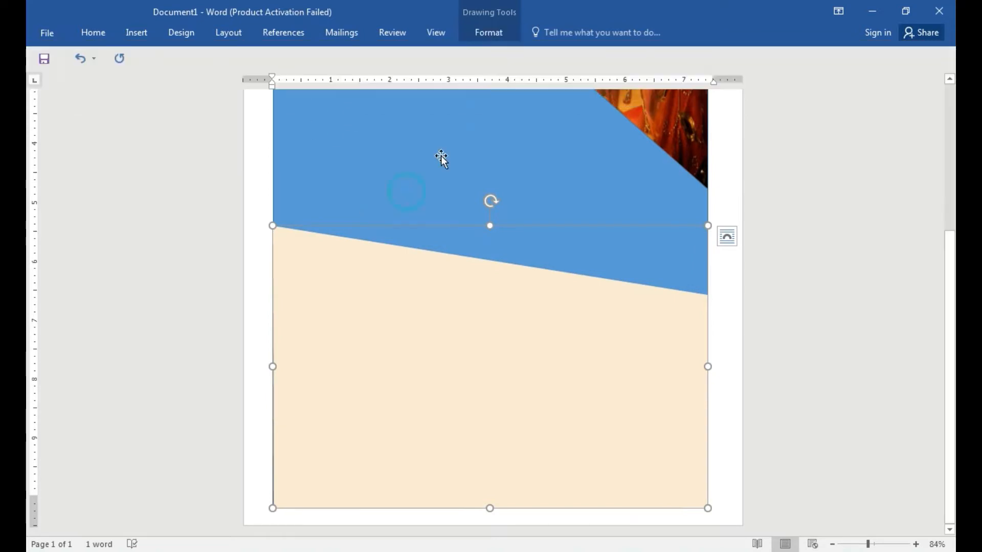
Fill the large blue background shape with the recently used light cream colour.
scroll(554, 228, "up", 3)
left_click(613, 350)
scroll(506, 266, "up", 3)
left_click(488, 32)
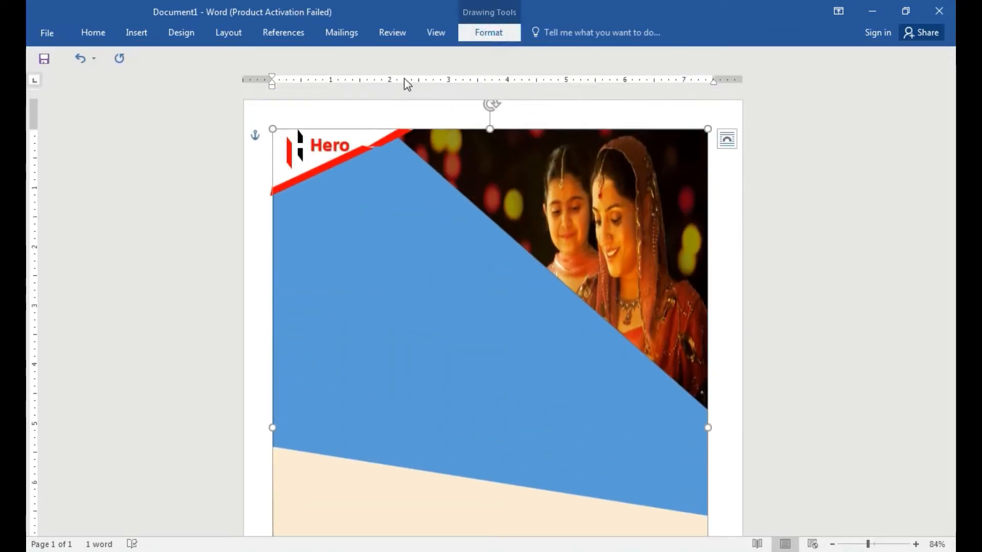
left_click(330, 51)
left_click(306, 195)
Darken the large background shape's fill to a custom peach tone that contrasts with the lower cream panel.
left_click(333, 51)
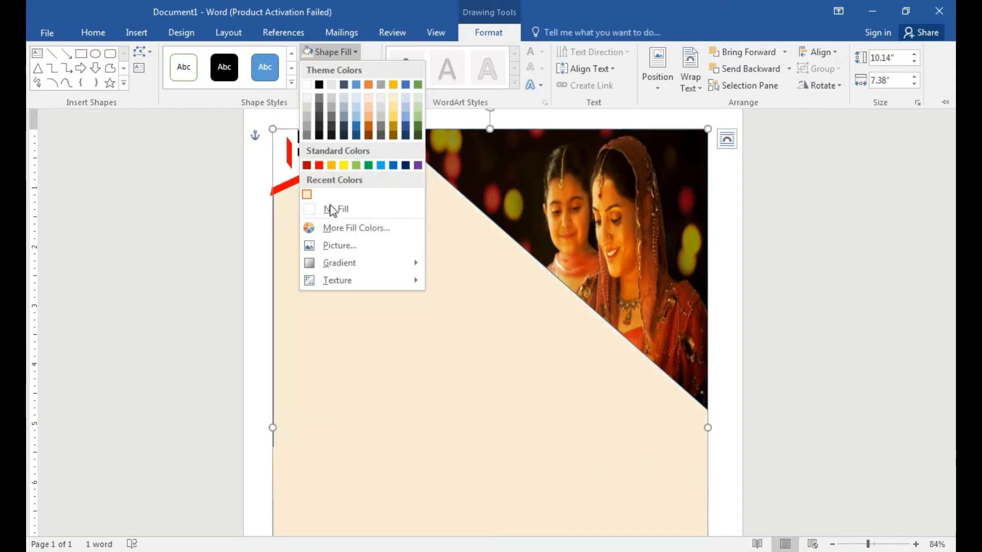
left_click(419, 243)
left_click(351, 54)
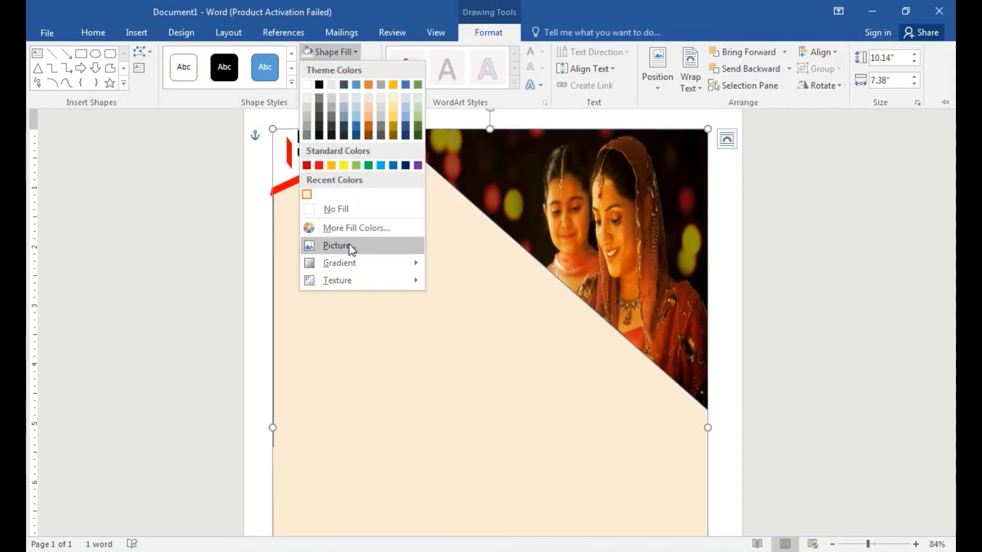
left_click(356, 227)
left_click_drag(536, 194, 535, 200)
left_click(576, 155)
scroll(635, 274, "down", 5)
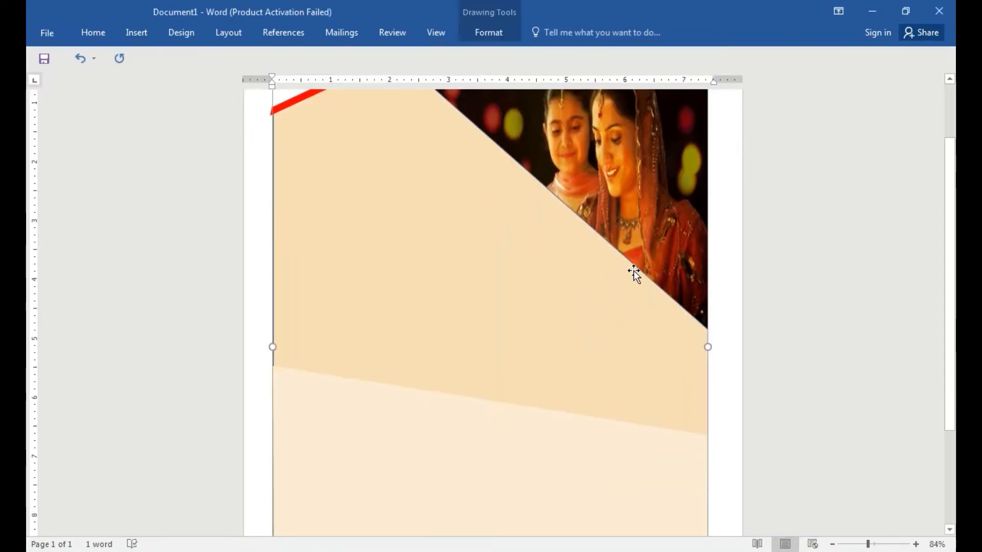
scroll(547, 254, "up", 4)
left_click(787, 237)
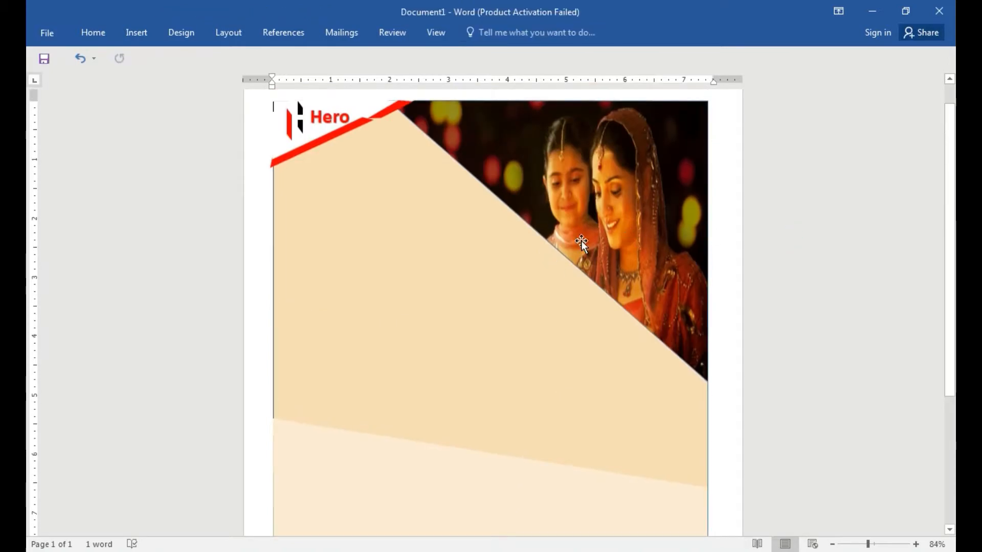
Widen the red Hindi text box below the logo and replace its text with "करोड़ों का त्योहार".
left_click_drag(349, 206, 445, 206)
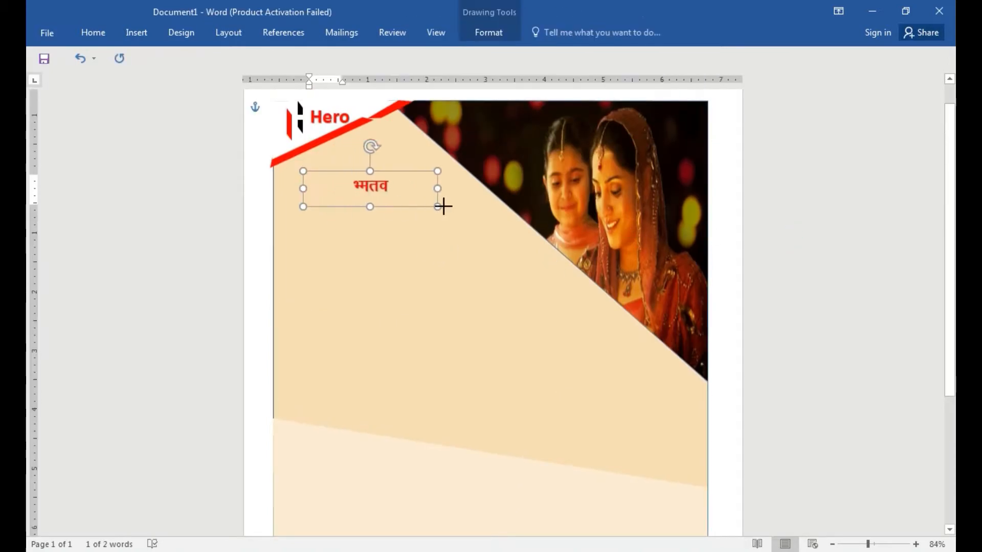
key("Home")
key("shift+End")
type("कराेउ")
key("BackSpace")
type("डऋ")
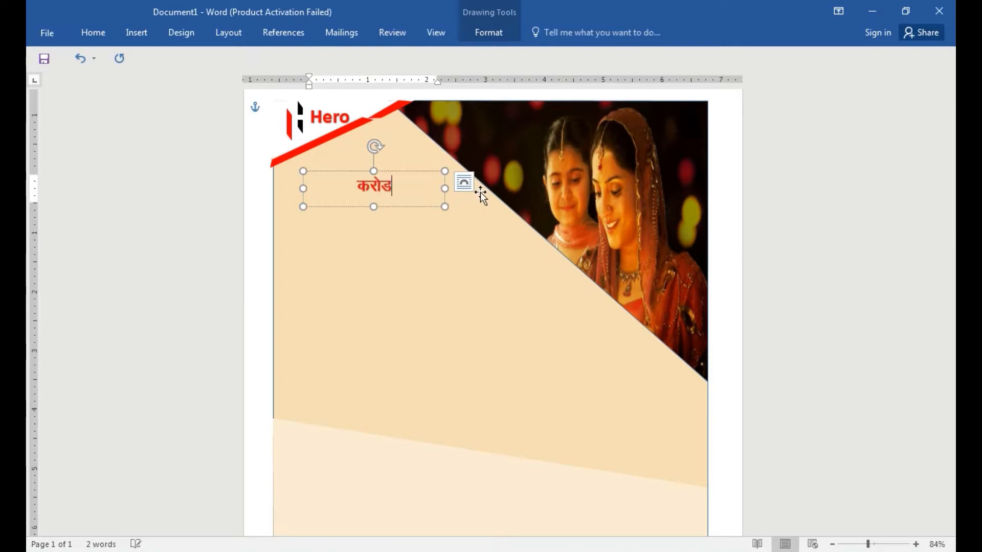
key("BackSpace")
key("ctrl+z")
key("ctrl+z")
key("ctrl+z")
key("ctrl+z")
key("ctrl+y")
key("ctrl+y")
key("ctrl+y")
key("ctrl+y")
type("ऋ")
key("BackSpace")
type("़ों का त्योहारण")
key("BackSpace")
Add a second line reading "सालों का भरोसा." to the Hindi slogan text box.
key("Return")
key("Return")
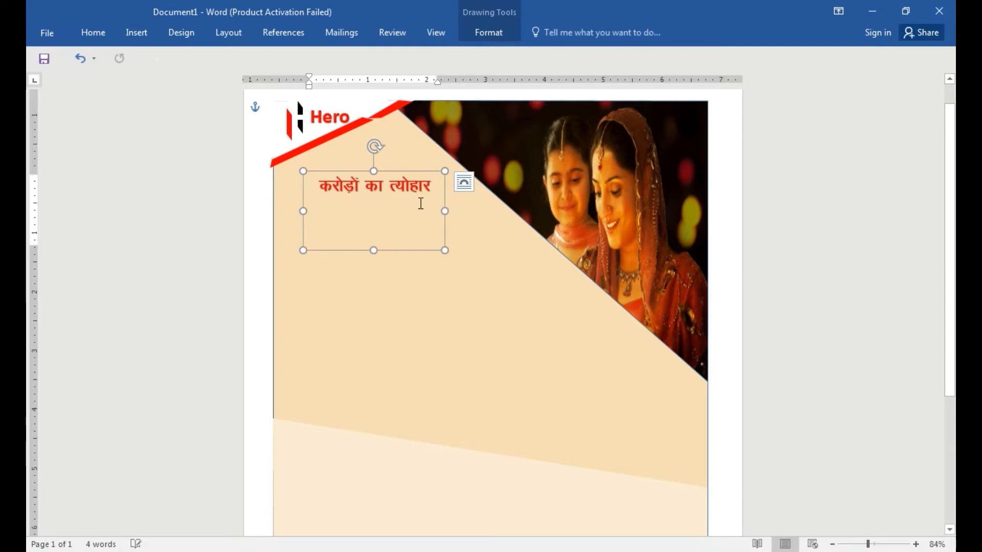
type("सालों का भरोसात्र")
key("BackSpace")
key("BackSpace")
key("BackSpace")
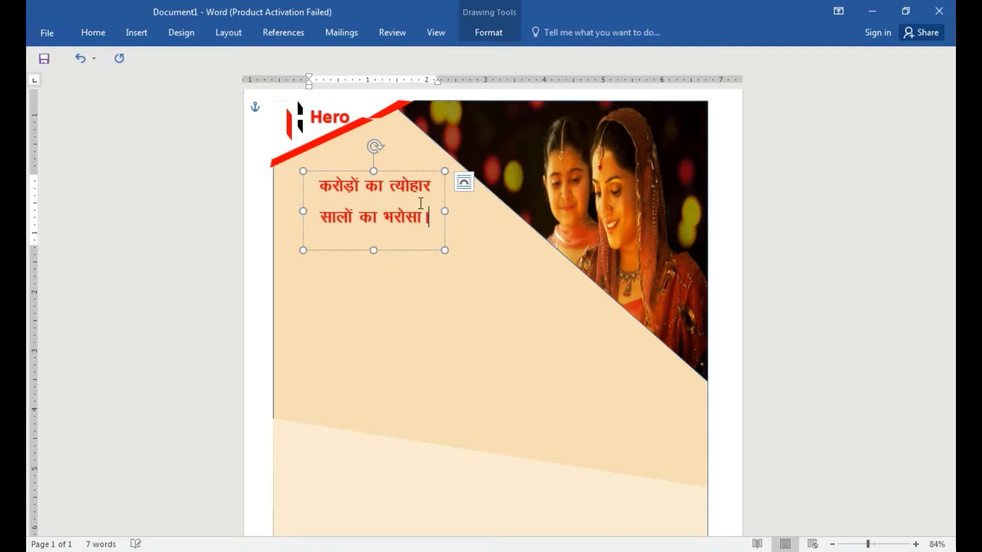
type("ष्")
key("BackSpace")
type("ं")
key("BackSpace")
type("।")
key("BackSpace")
type("ए")
key("BackSpace")
type(",")
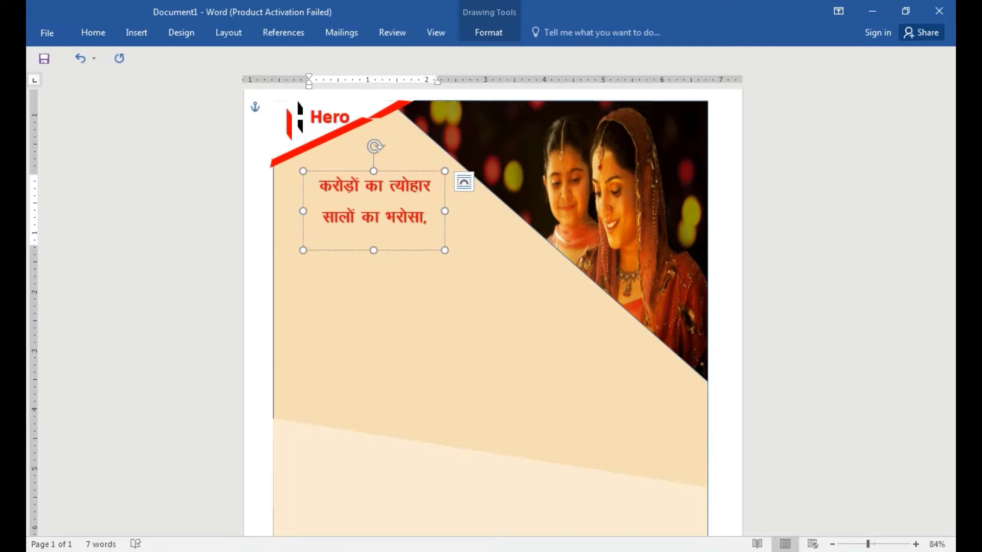
key("BackSpace")
type(".")
Remove the extra paragraph spacing between the two slogan lines and shorten the text box to fit them.
key("ctrl+a")
key("alt")
key("h")
key("k")
key("a")
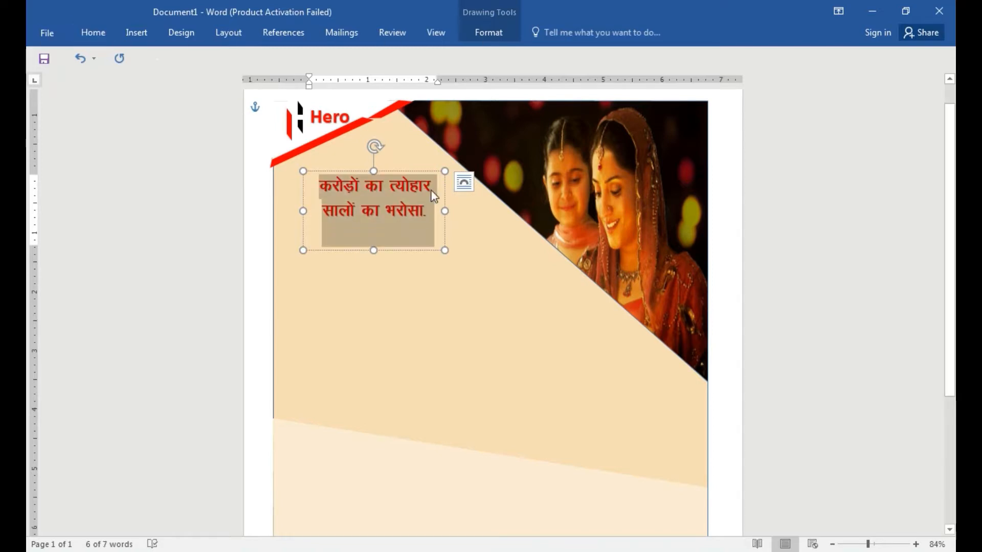
left_click_drag(374, 250, 370, 220)
Draw a horizontal straight line about 2.49" long directly under the Hindi slogan.
left_click(137, 33)
left_click(225, 82)
left_click(251, 120)
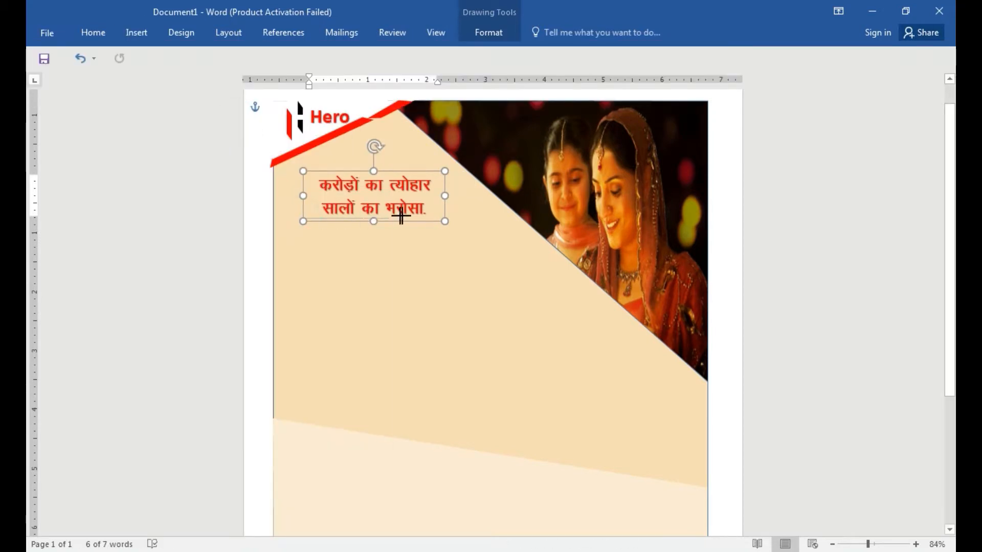
left_click_drag(447, 217, 300, 218)
Apply a black line style to the line under the slogan and shorten its right end slightly.
left_click(488, 32)
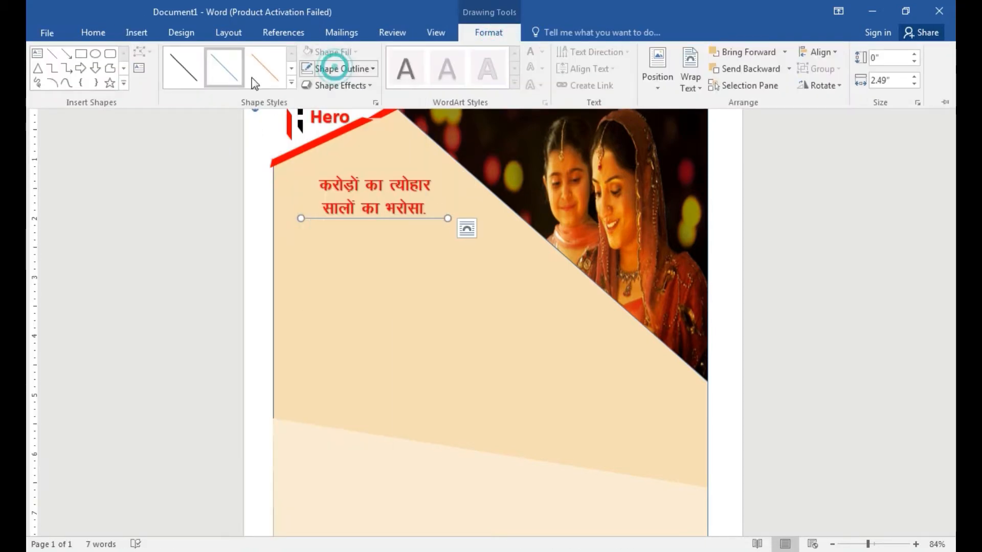
left_click(290, 82)
left_click(191, 158)
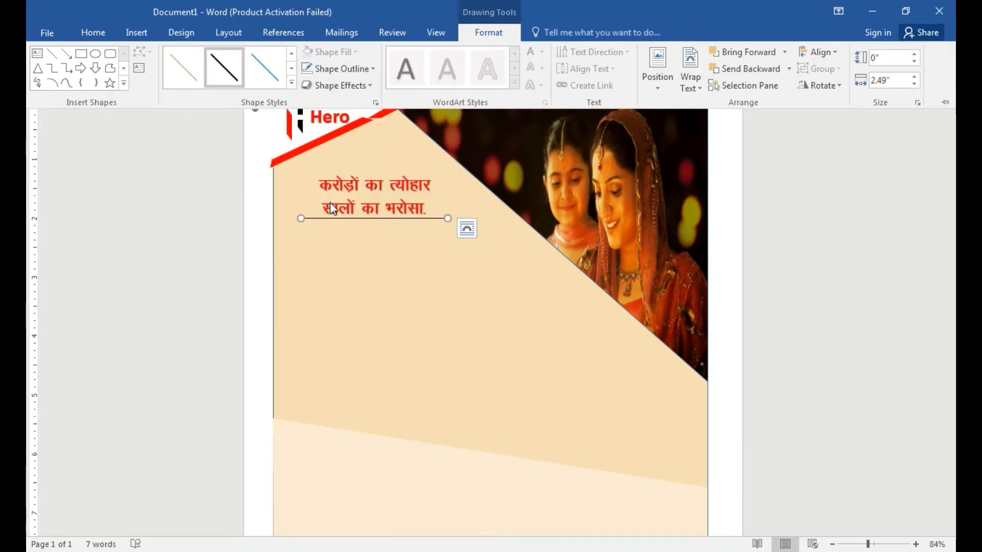
left_click_drag(447, 218, 434, 219)
left_click(410, 227)
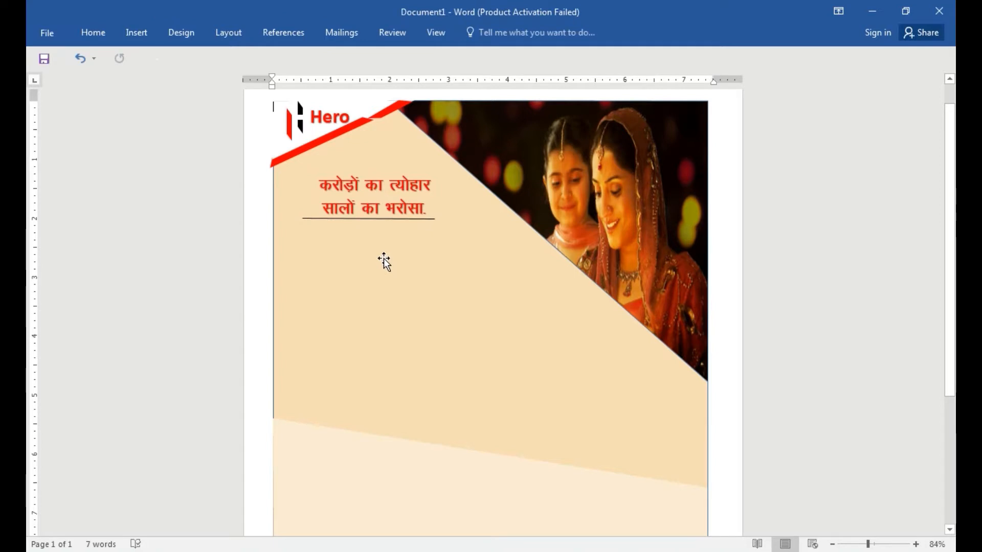
Duplicate the slogan text box below the black line and widen the copy.
left_click(346, 183)
left_click_drag(345, 183, 350, 244)
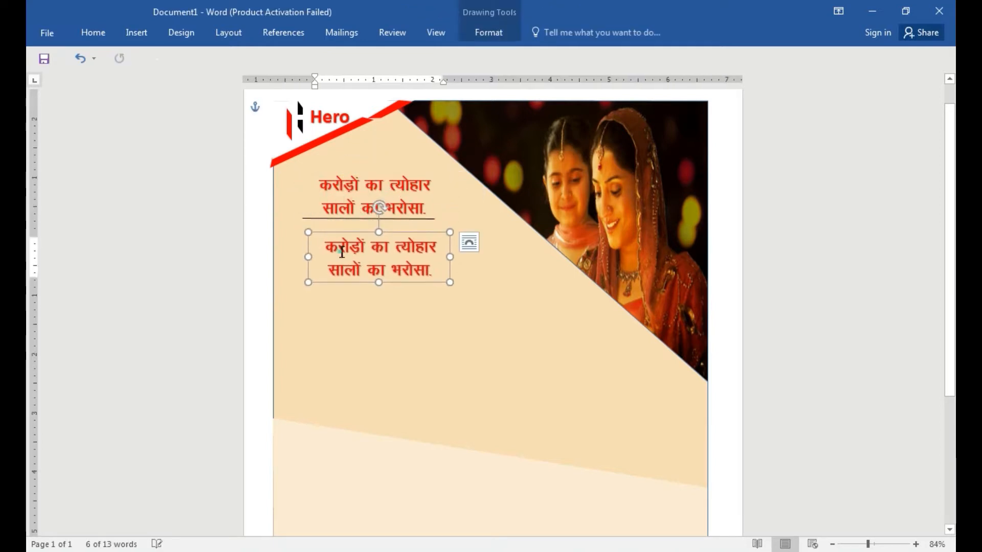
left_click_drag(470, 262, 502, 260)
Replace the copied text with "18 साल से विशव की नं. 1 टू–व्हीलर कम्पनी" and widen its box until it fits on one line.
key("ctrl+a")
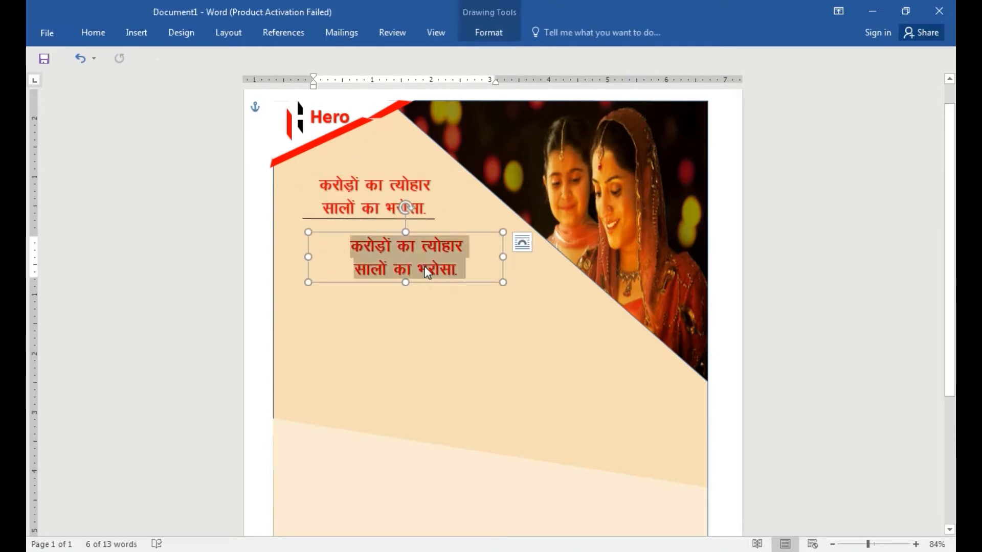
type("18 साल से विक्ष")
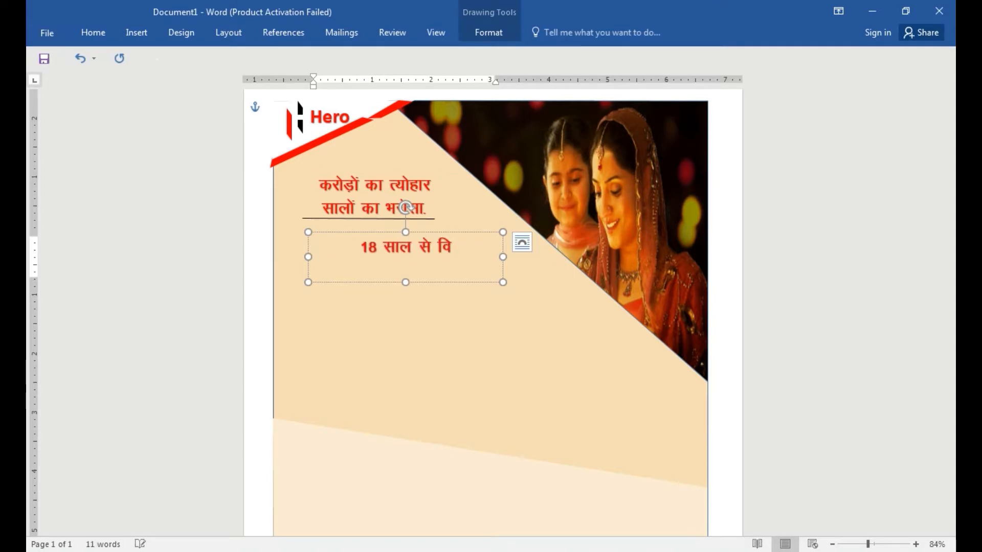
key("BackSpace")
key("BackSpace")
key("BackSpace")
type("द्य")
key("BackSpace")
key("BackSpace")
type("शव")
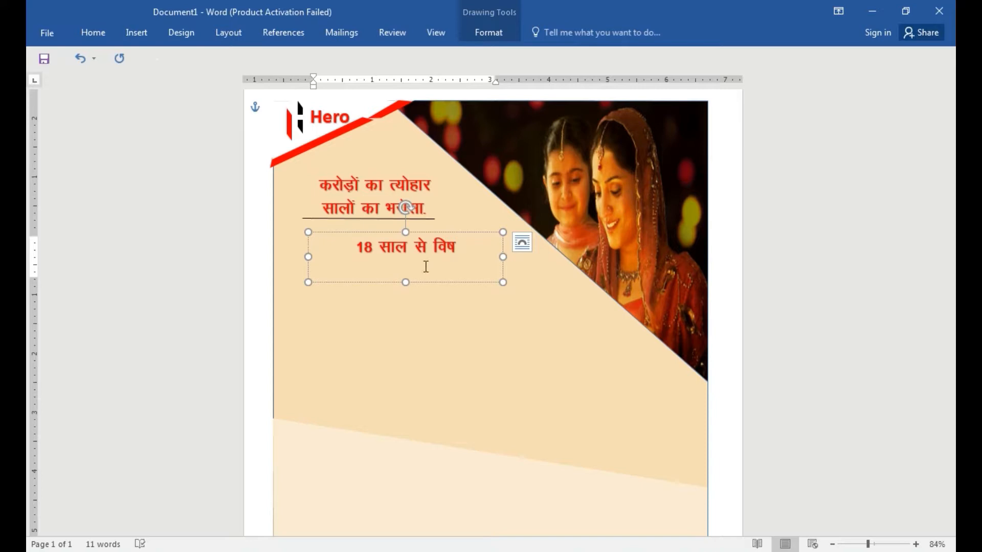
type(" की नं. 1 ज")
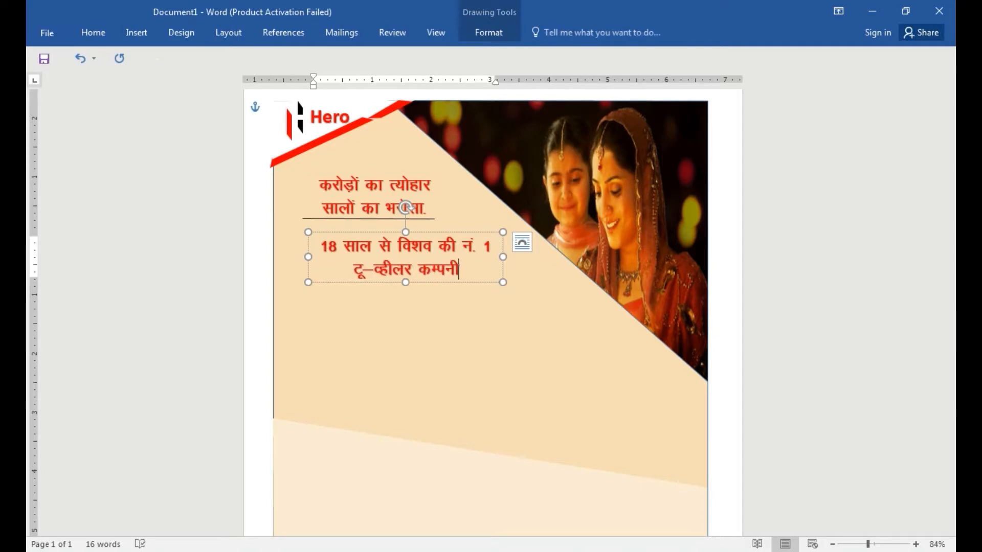
left_click_drag(307, 257, 277, 257)
left_click_drag(502, 256, 611, 257)
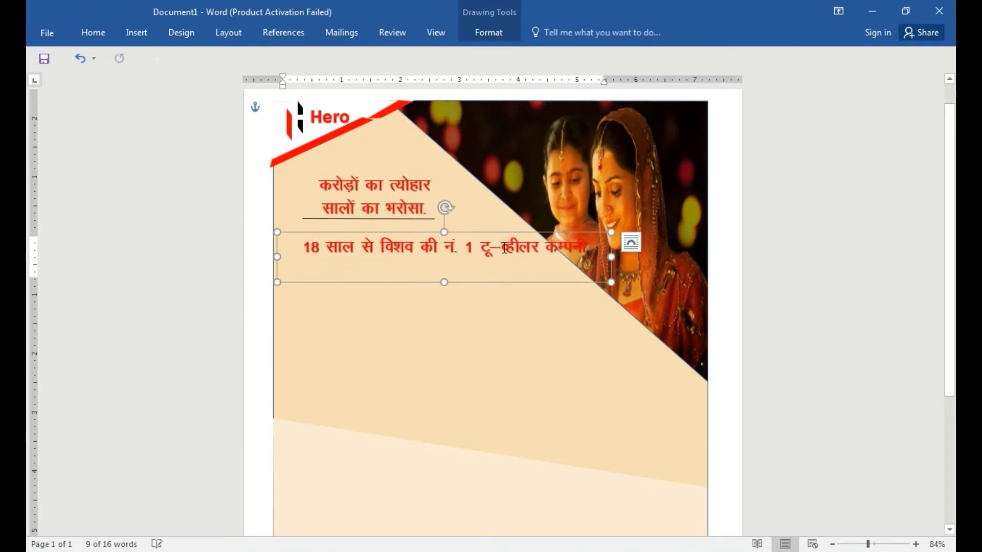
Reduce the two-wheeler tagline's font by two sizes and move it directly beneath the black line.
triple_click(503, 249)
key("ctrl+shift+comma")
key("ctrl+shift+comma")
left_click_drag(493, 232, 449, 217)
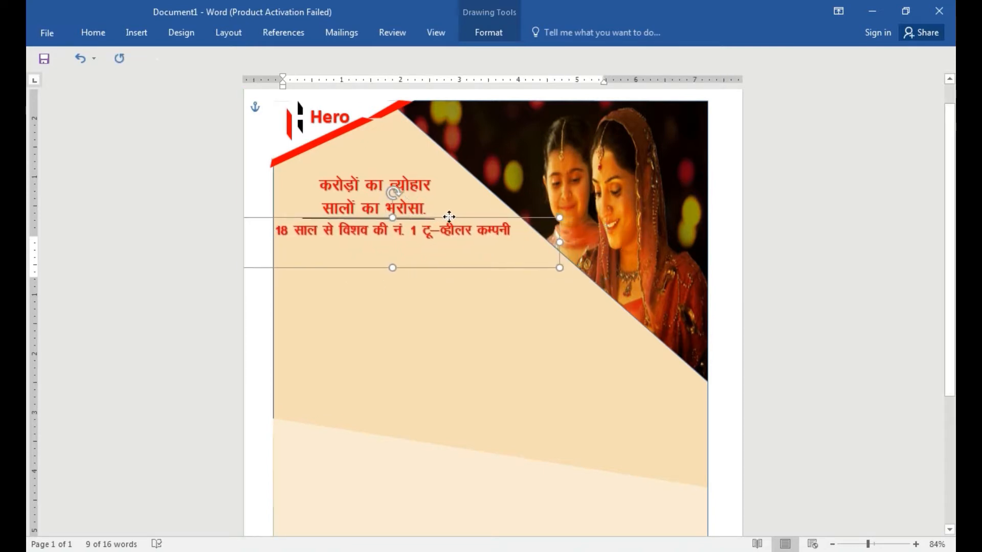
left_click(494, 313)
Change the text colour of the slogan's second line, "सालों का भरोसा.", to dark grey.
left_click(418, 219)
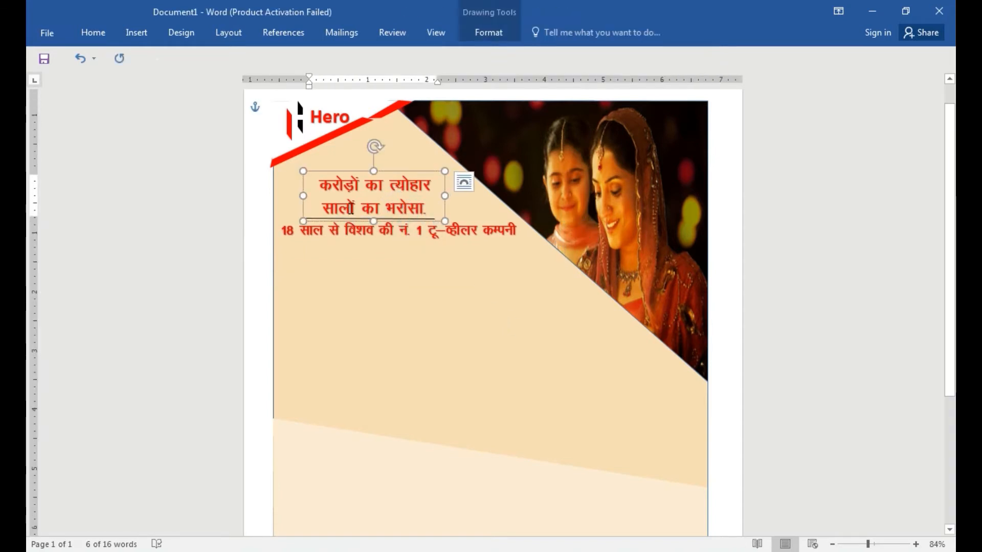
left_click(488, 32)
left_click(542, 51)
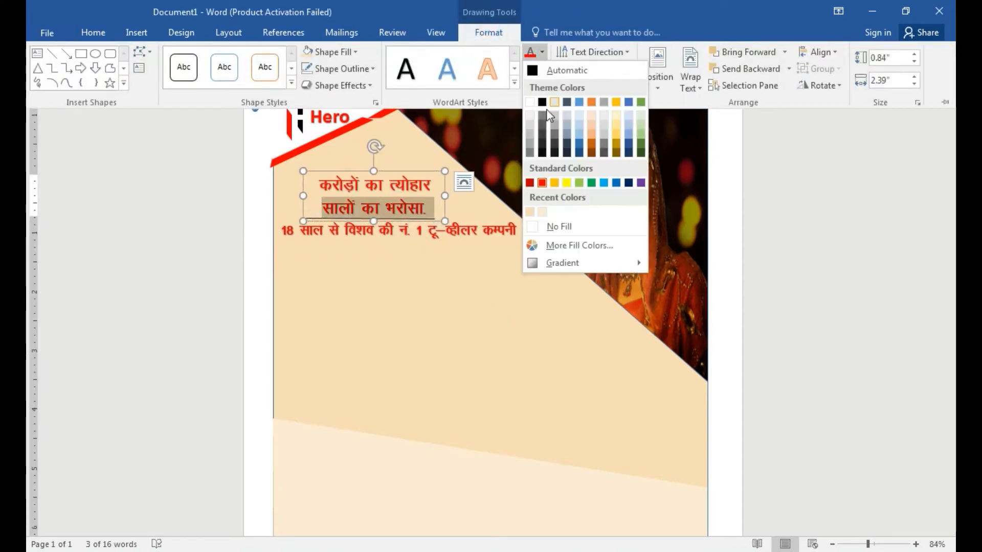
left_click(542, 133)
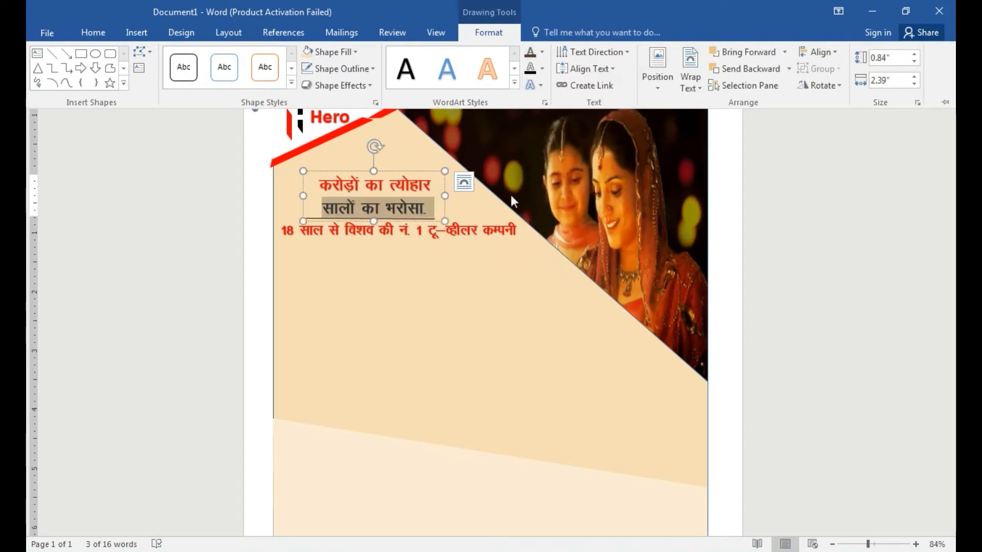
left_click(487, 175)
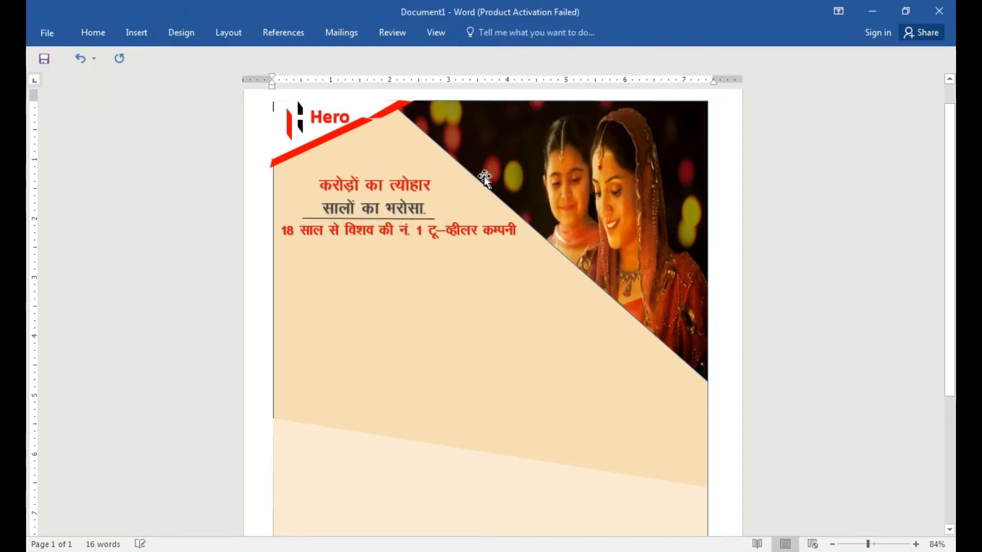
left_click(137, 36)
left_click(225, 88)
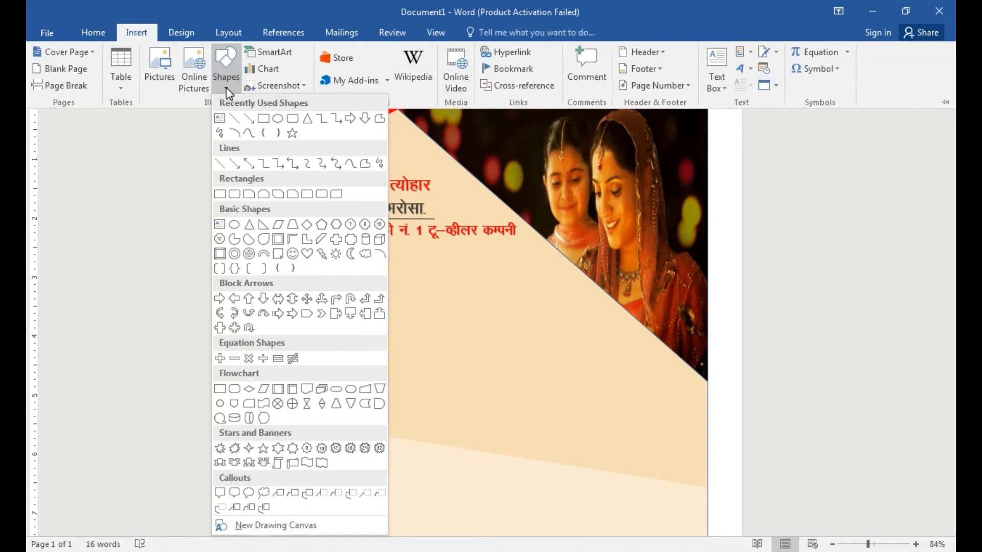
left_click(725, 292)
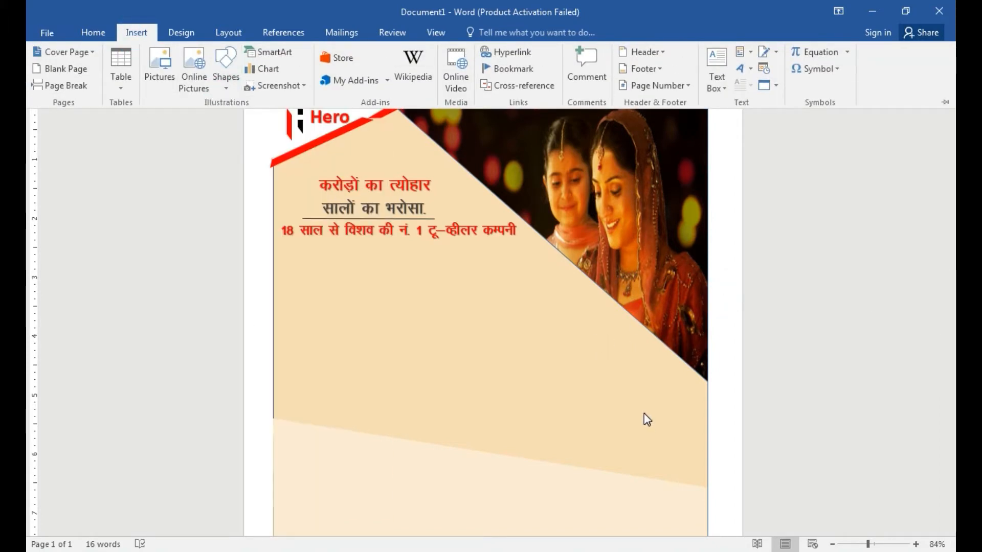
left_click(731, 314)
Insert the picture "23143-8-hero-bike-transparent-thumb" and set its text wrapping to In Front of Text.
scroll(644, 422, "down", 4)
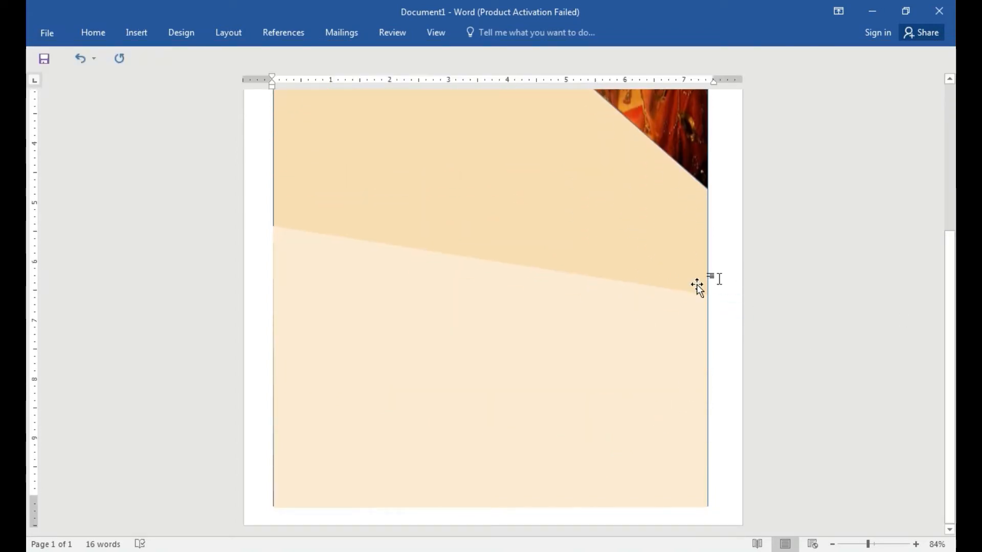
scroll(608, 307, "up", 3)
scroll(609, 307, "down", 3)
left_click(136, 34)
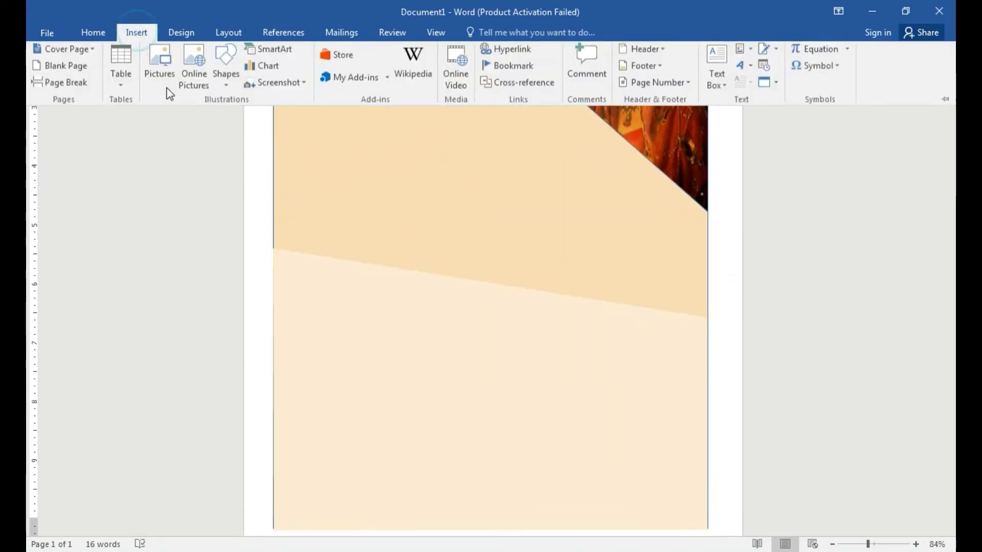
left_click(152, 51)
double_click(271, 112)
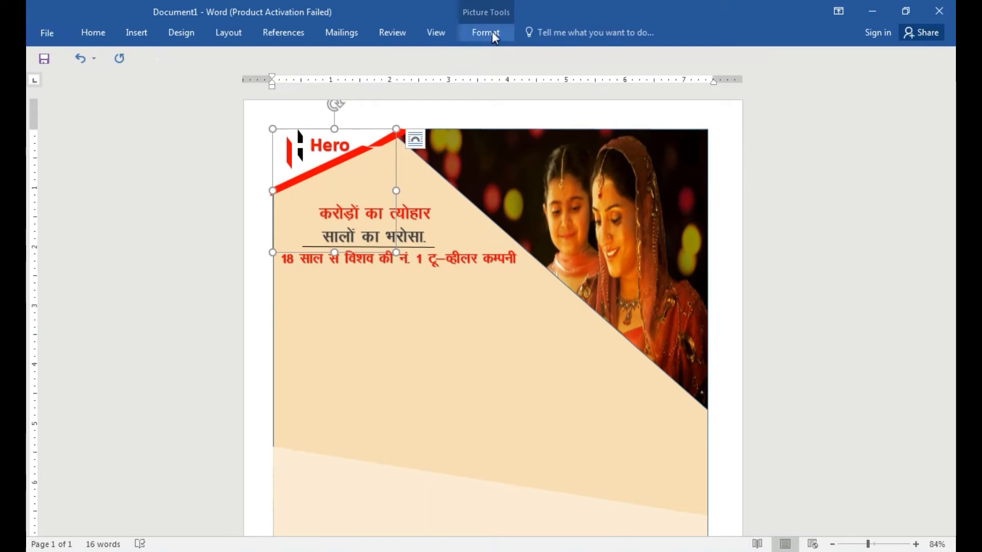
left_click(500, 37)
left_click(637, 76)
left_click(674, 271)
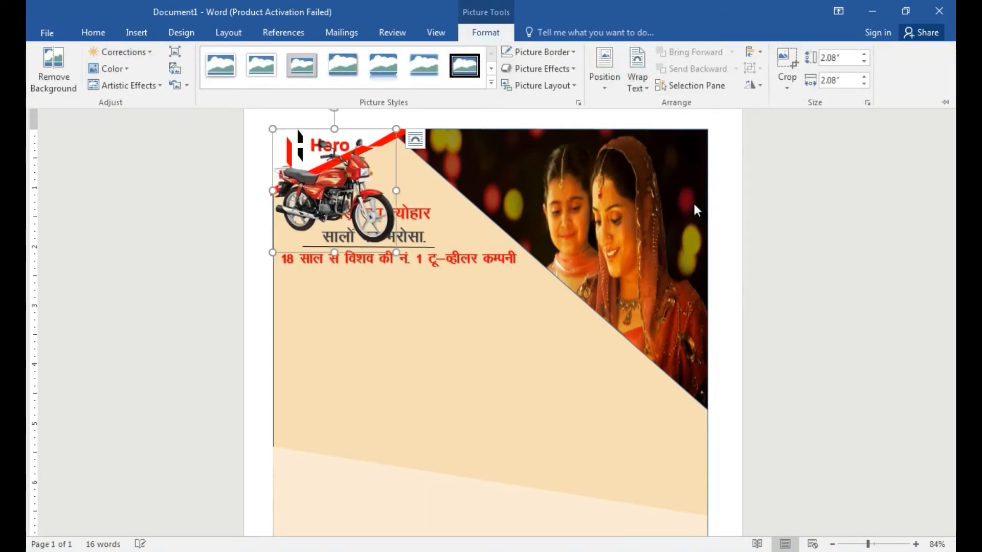
Flip the red motorcycle horizontally, move it to the page's lower right corner and enlarge it to about 3.44" square.
left_click(761, 84)
left_click(792, 159)
left_click(546, 391)
left_click_drag(375, 219, 663, 463)
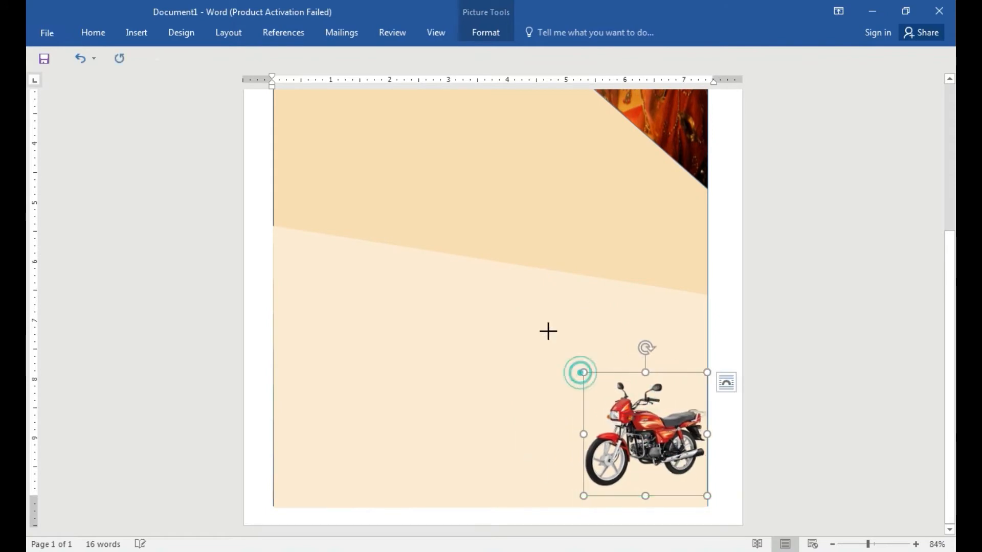
left_click_drag(565, 355, 514, 292)
left_click(736, 369)
scroll(701, 378, "up", 6)
scroll(702, 378, "down", 6)
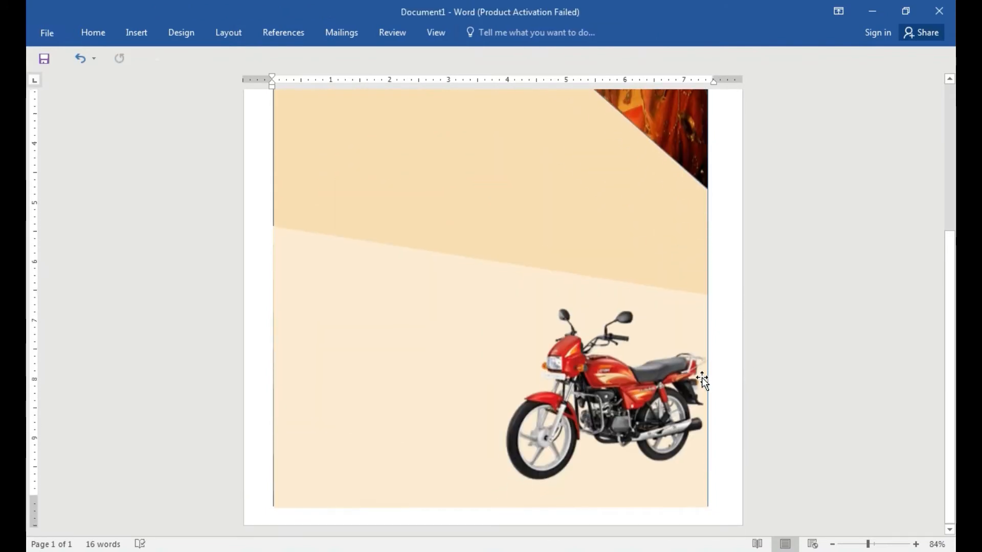
Duplicate the red motorcycle twice, placing one copy above it and the other to its left.
scroll(700, 365, "up", 8)
left_click(136, 32)
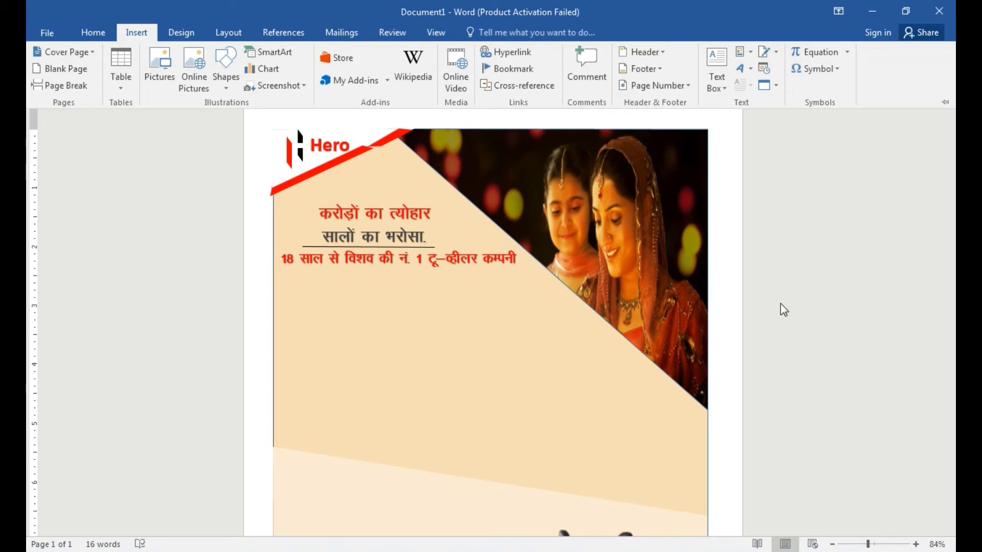
scroll(723, 324, "down", 5)
left_click(664, 403)
key("ctrl+d")
key("ctrl+d")
left_click_drag(664, 402, 453, 271)
left_click_drag(625, 407, 593, 232)
left_click_drag(431, 288, 413, 356)
Replace the left motorcycle copy with the picture "hero-pleasure-matte-grey-red" from the computer.
left_click(485, 32)
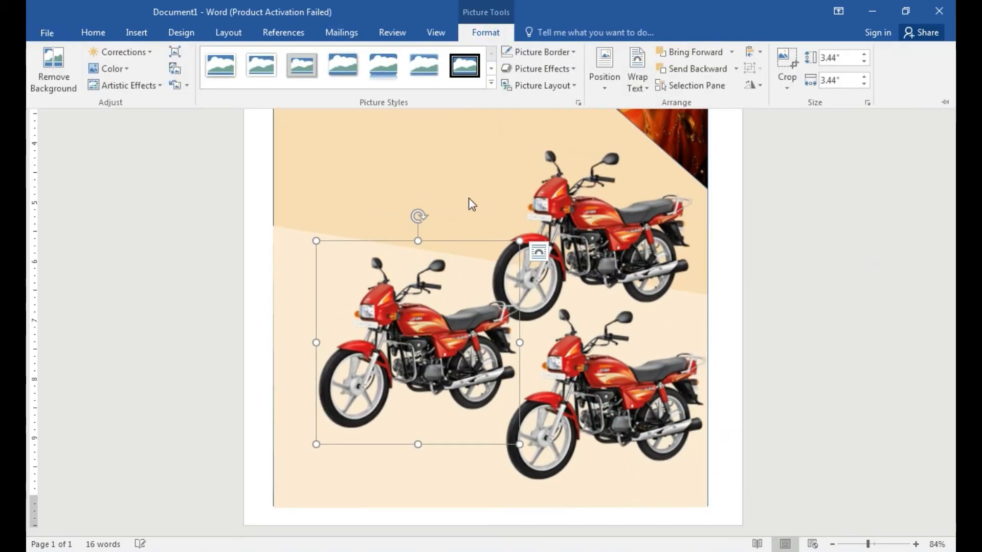
left_click(175, 70)
left_click(489, 316)
left_click(187, 225)
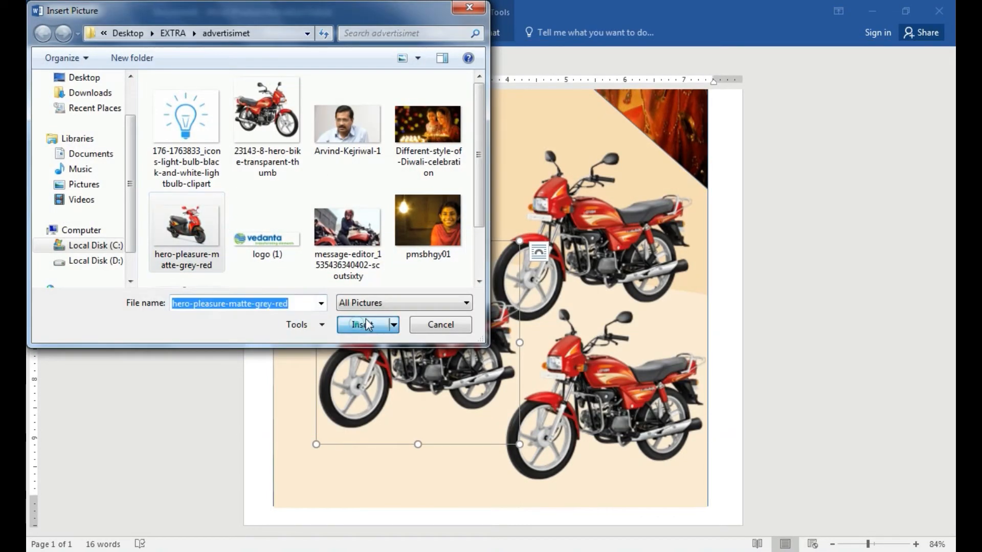
left_click(366, 325)
Replace the upper motorcycle copy with the picture of the black and red sports motorcycle.
left_click(588, 214)
left_click(485, 33)
left_click(175, 70)
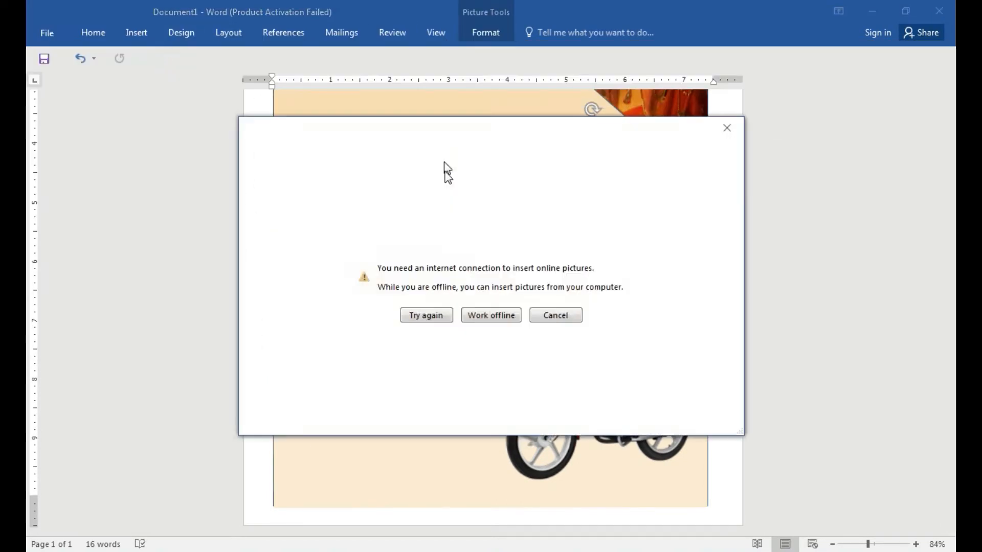
left_click(491, 315)
scroll(478, 192, "down", 3)
left_click(186, 220)
left_click(361, 322)
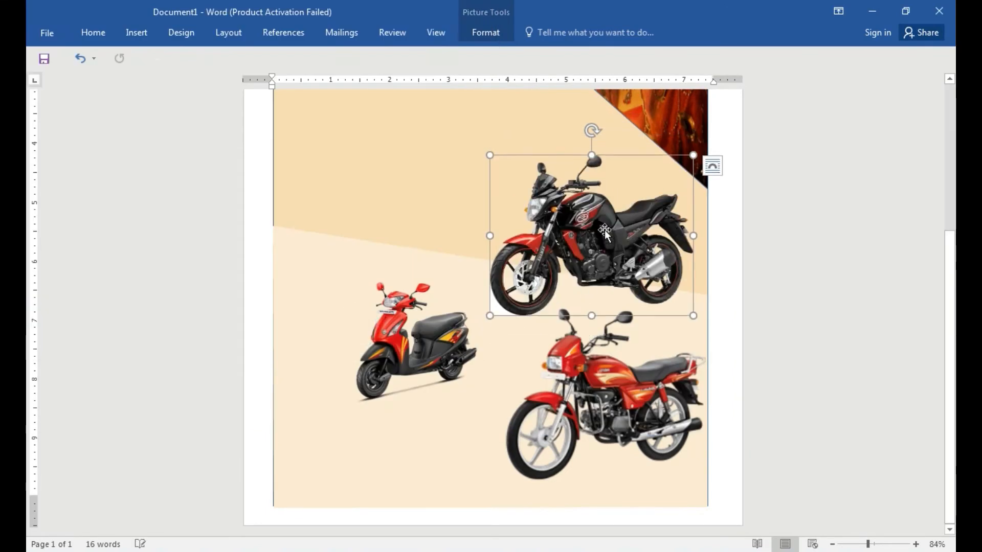
Move the black motorcycle left above the scooter and flip both pictures horizontally.
left_click_drag(604, 231, 481, 221)
left_click(486, 344)
left_click(485, 32)
left_click(751, 85)
left_click(784, 156)
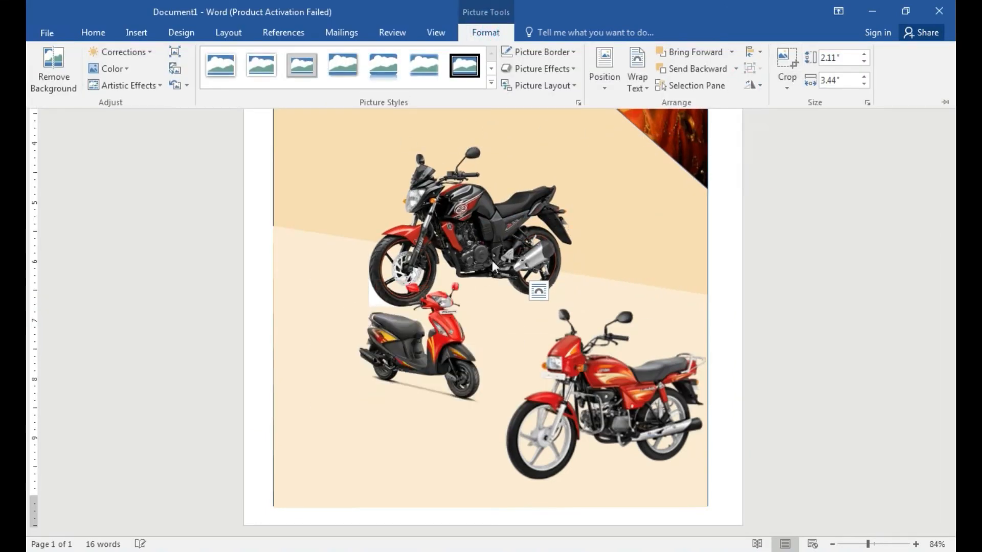
left_click(492, 260)
left_click(485, 32)
left_click(750, 85)
left_click(782, 152)
Enlarge the red scooter and place it in the page's lower left area.
left_click_drag(433, 346, 389, 424)
left_click_drag(271, 357, 140, 276)
left_click_drag(303, 374, 346, 387)
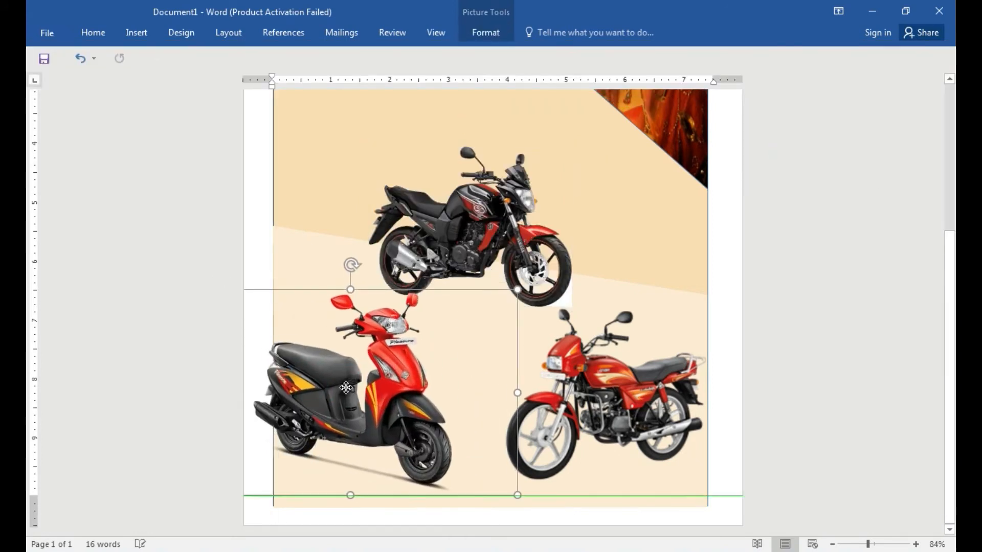
Position the black motorcycle directly above the scooter with a slight clockwise tilt, and shift the scooter inside the page background.
left_click_drag(450, 236, 382, 240)
left_click_drag(503, 151, 476, 174)
left_click_drag(419, 251, 481, 333)
left_click_drag(338, 254, 315, 236)
left_click_drag(427, 327, 434, 338)
right_click(446, 288)
left_click(404, 283)
left_click_drag(316, 235, 302, 223)
mouse_move(408, 199)
left_mouse_down()
mouse_move(427, 202)
mouse_move(415, 199)
left_mouse_up()
left_click(530, 296)
scroll(470, 315, "up", 3)
left_click_drag(427, 376, 420, 283)
scroll(421, 283, "down", 3)
left_click(419, 379)
scroll(419, 379, "up", 5)
left_click(465, 266)
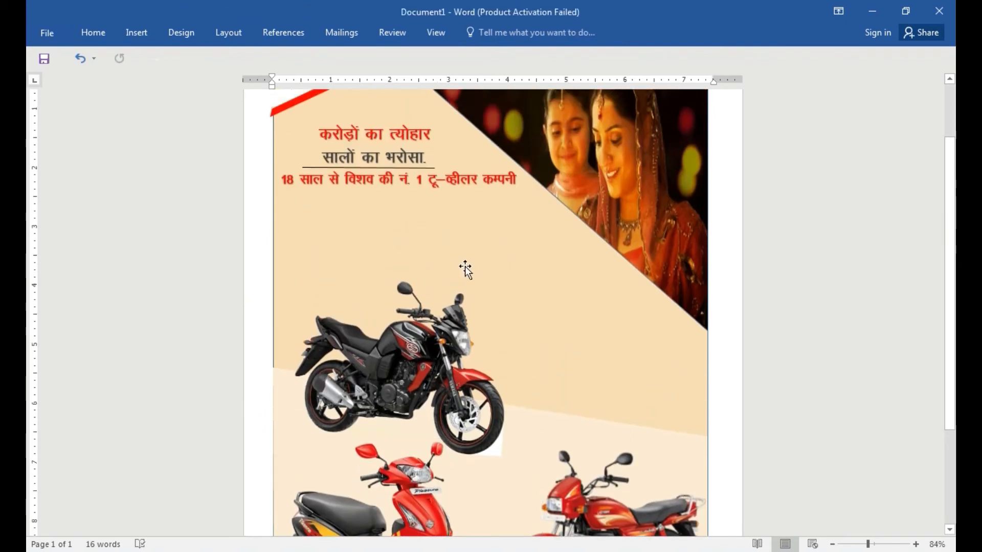
Start inserting a picture and look for the logo in the EXTRA folder and its gif and advertisimet subfolders.
left_click(136, 32)
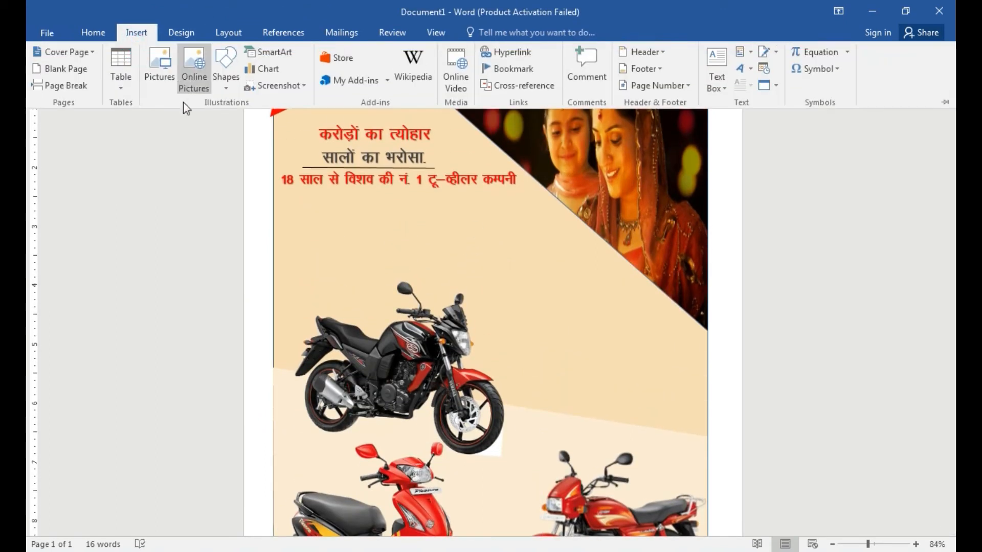
left_click(192, 76)
left_click(487, 314)
left_click(77, 77)
scroll(460, 263, "down", 10)
scroll(455, 208, "up", 8)
double_click(456, 185)
scroll(477, 214, "down", 6)
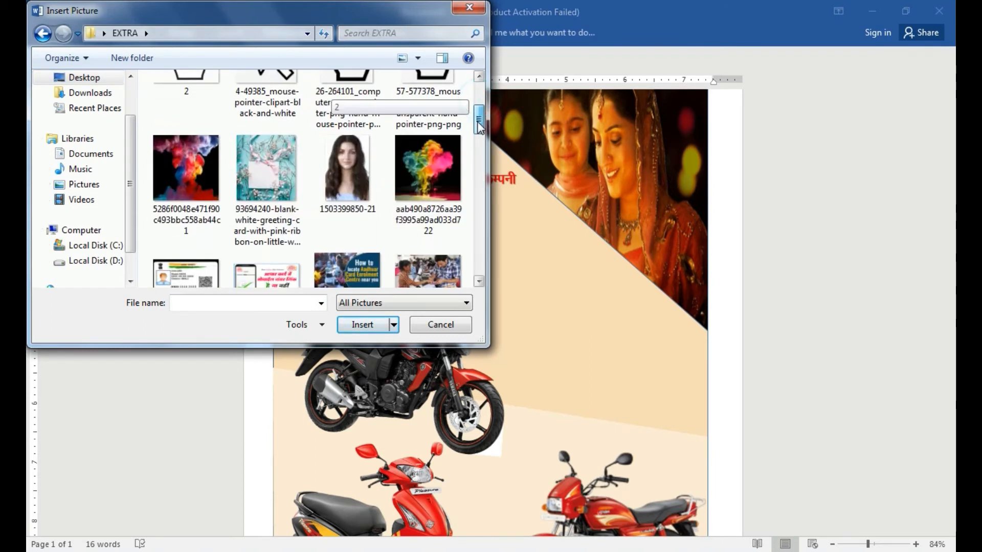
left_click_drag(474, 210, 454, 83)
double_click(268, 116)
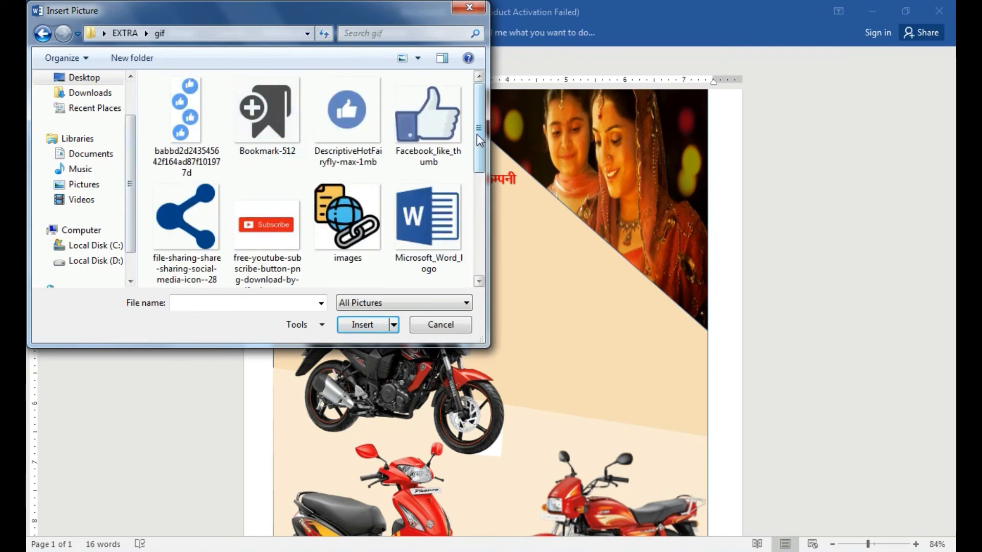
left_click(43, 33)
double_click(207, 137)
left_click(45, 33)
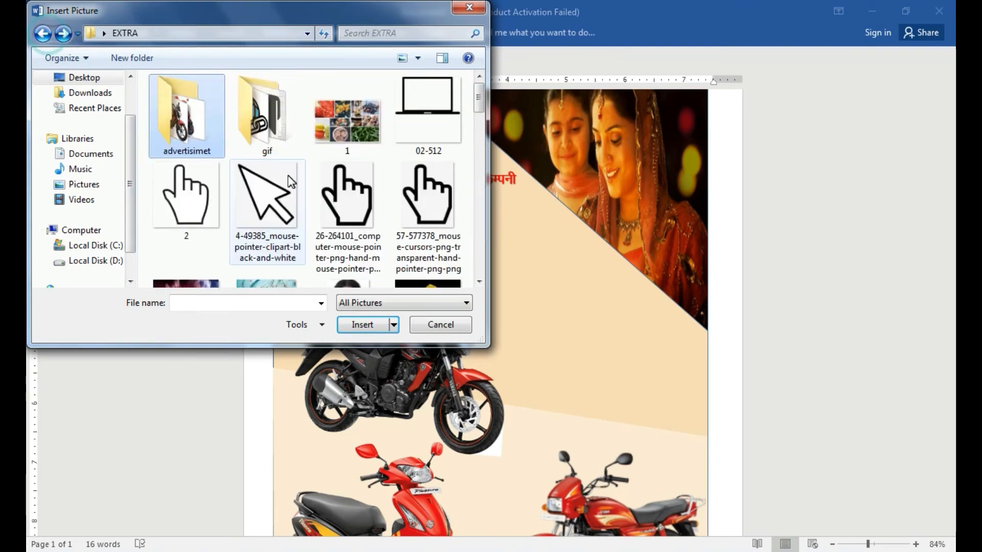
Insert the picture "AE LOGO" from the Downloads folder and set its text wrapping to In Front of Text.
left_click(90, 93)
scroll(327, 153, "down", 10)
left_click(186, 225)
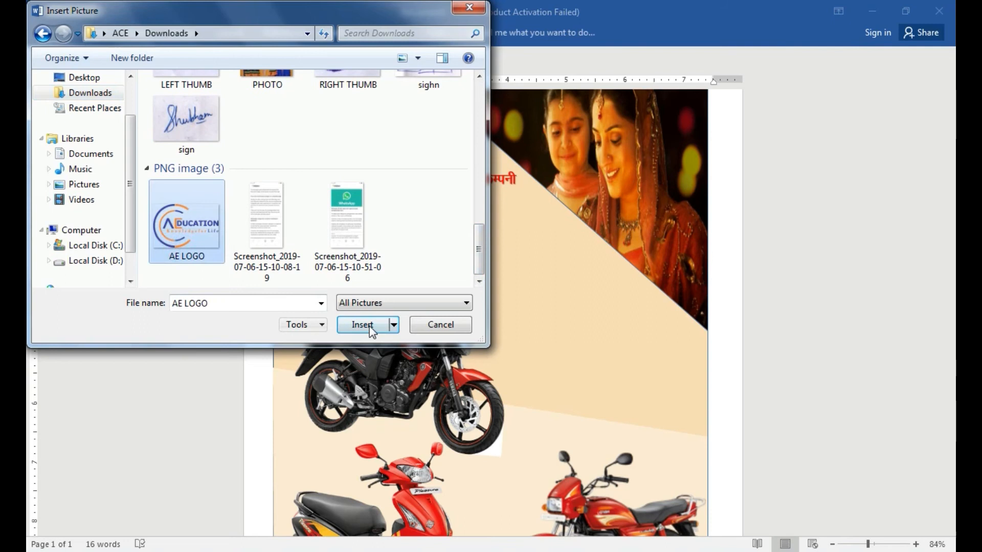
left_click(363, 325)
left_click(637, 77)
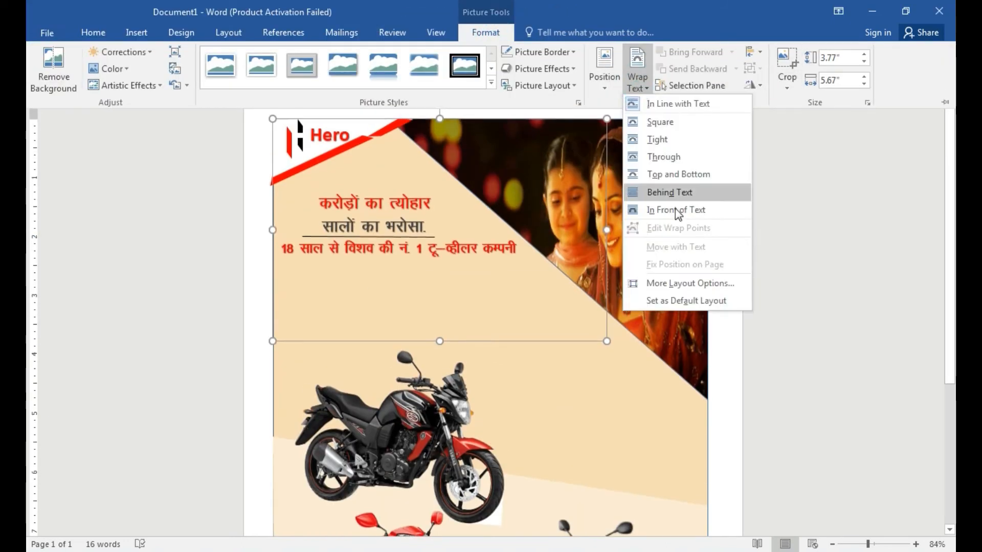
left_click(678, 208)
Shrink the AE logo and place it above the red motorcycle, beside the black one.
key("ctrl+F1")
left_click_drag(404, 224, 435, 317)
left_click_drag(637, 213, 479, 298)
left_click_drag(388, 335, 612, 377)
left_click_drag(702, 355, 639, 398)
scroll(632, 428, "down", 8)
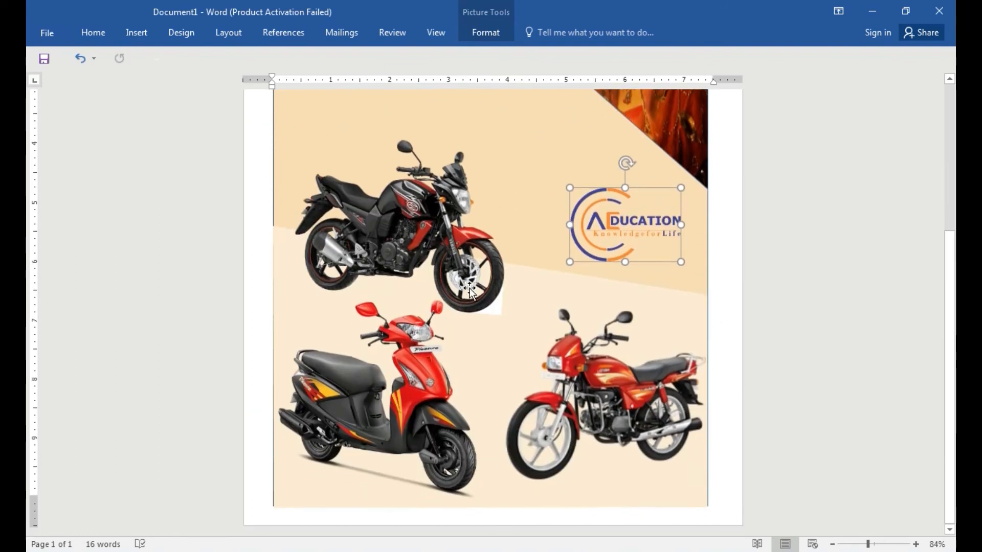
left_click(468, 282)
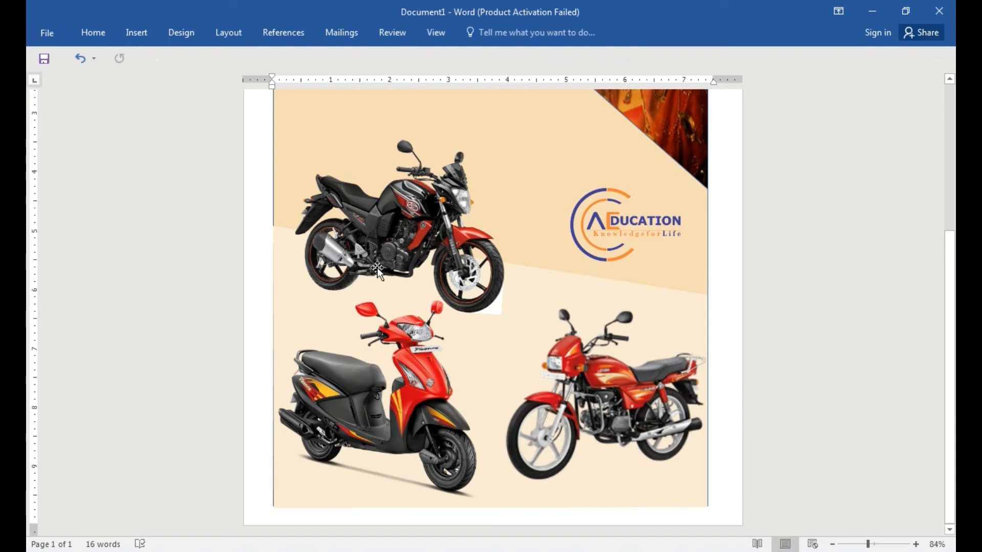
Enlarge the font of the two-wheeler tagline under the black line by a net six sizes.
scroll(398, 271, "up", 6)
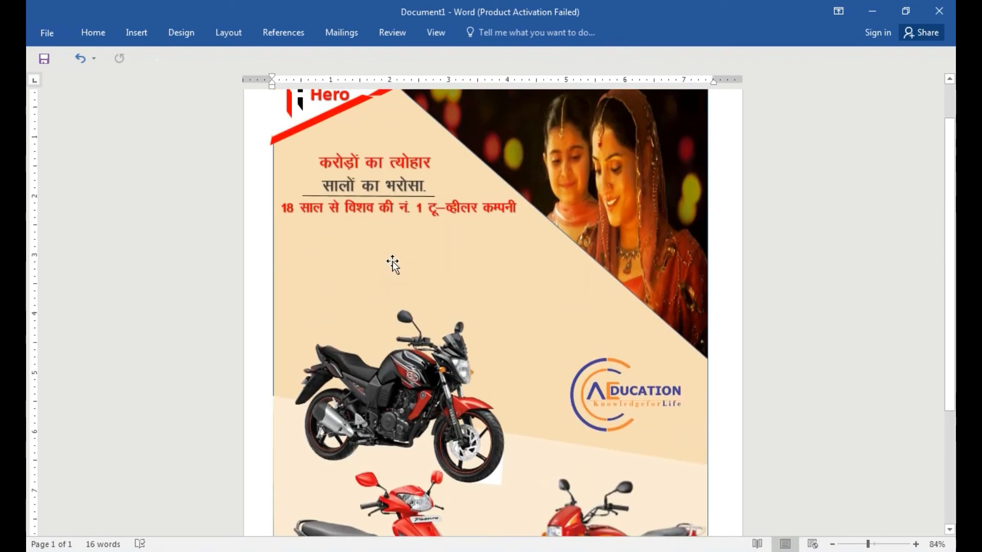
scroll(404, 260, "up", 1)
scroll(399, 256, "down", 1)
left_click(406, 211)
key("ctrl+a")
key("ctrl+shift+period")
key("ctrl+shift+period")
key("ctrl+shift+period")
key("ctrl+shift+period")
key("ctrl+shift+period")
key("ctrl+shift+period")
key("ctrl+shift+period")
key("ctrl+shift+comma")
Extend the tagline's text box downward to fit two lines and reduce its font slightly.
left_click_drag(400, 247, 398, 344)
triple_click(354, 280)
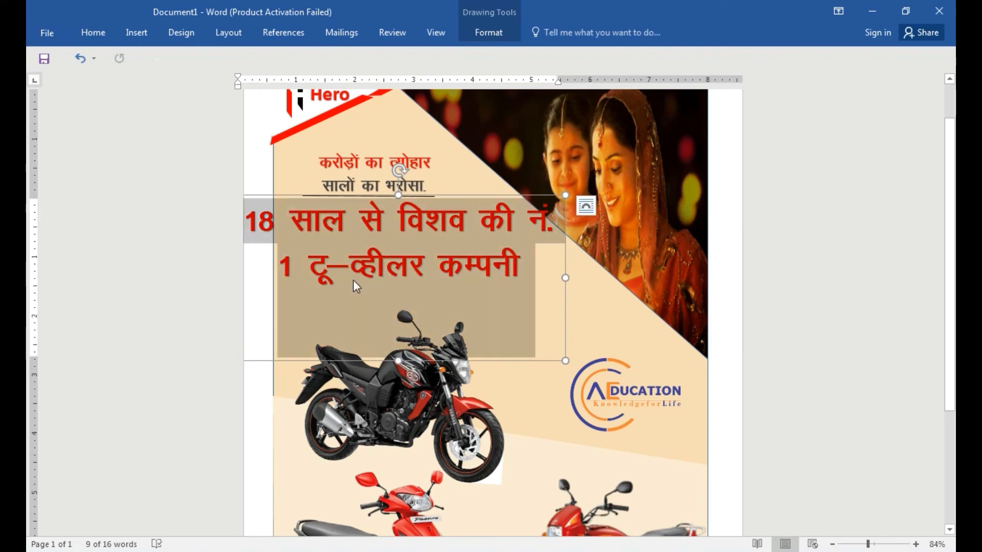
key("ctrl+e")
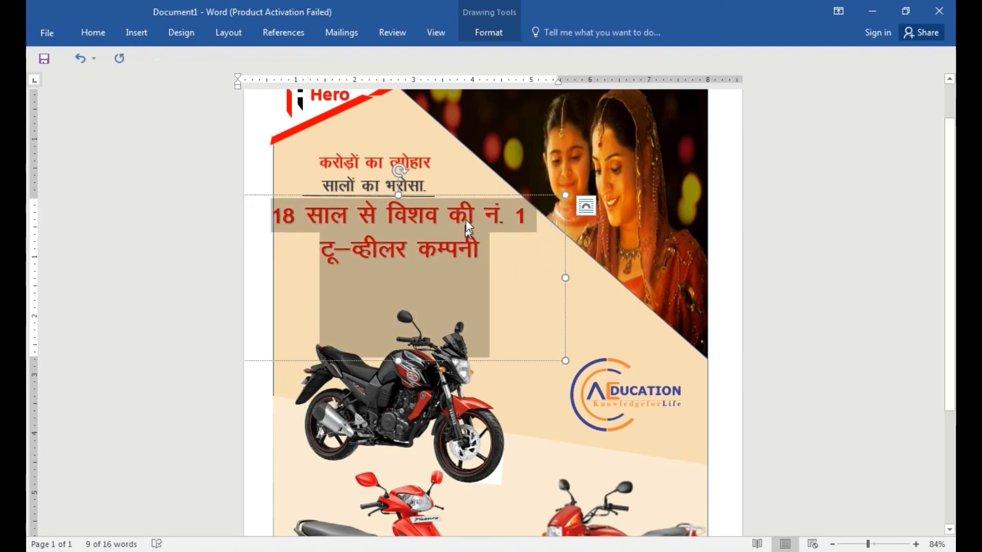